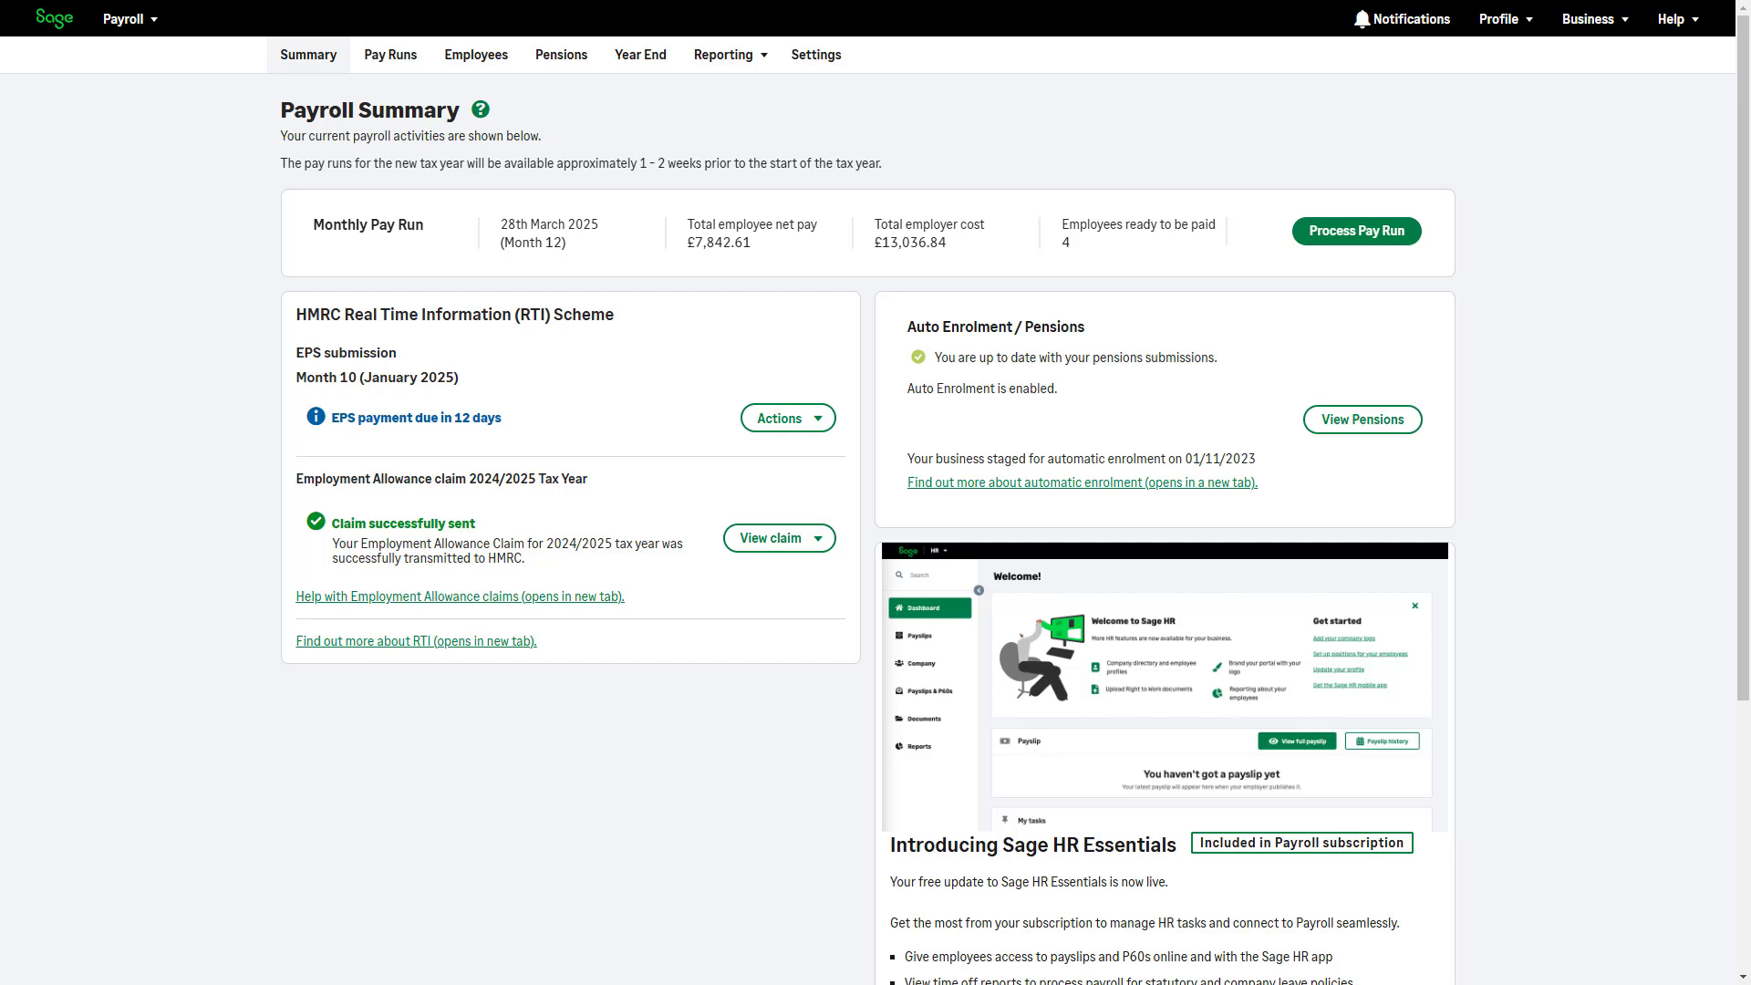
# Start processing the Month 12 monthly pay run with pay date 28/03/2025
pyautogui.click(1363, 251)
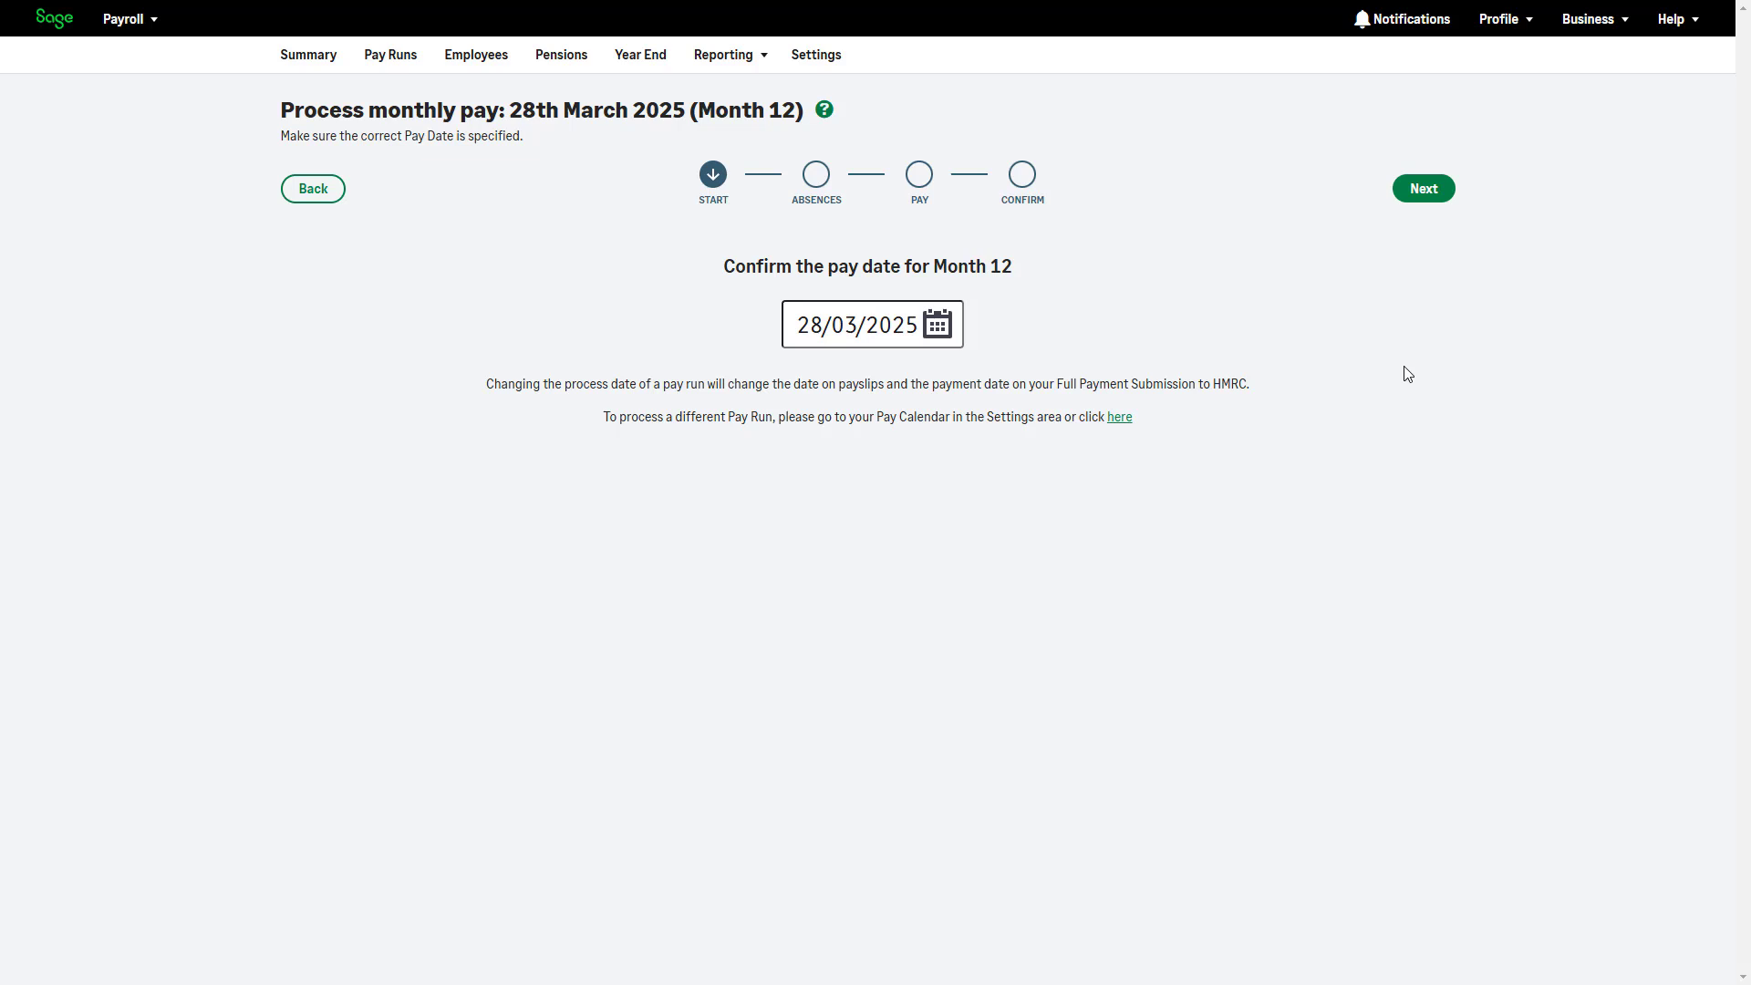
# Move to the Absences step for the last listed employee and list the addable leave types
pyautogui.click(1434, 199)
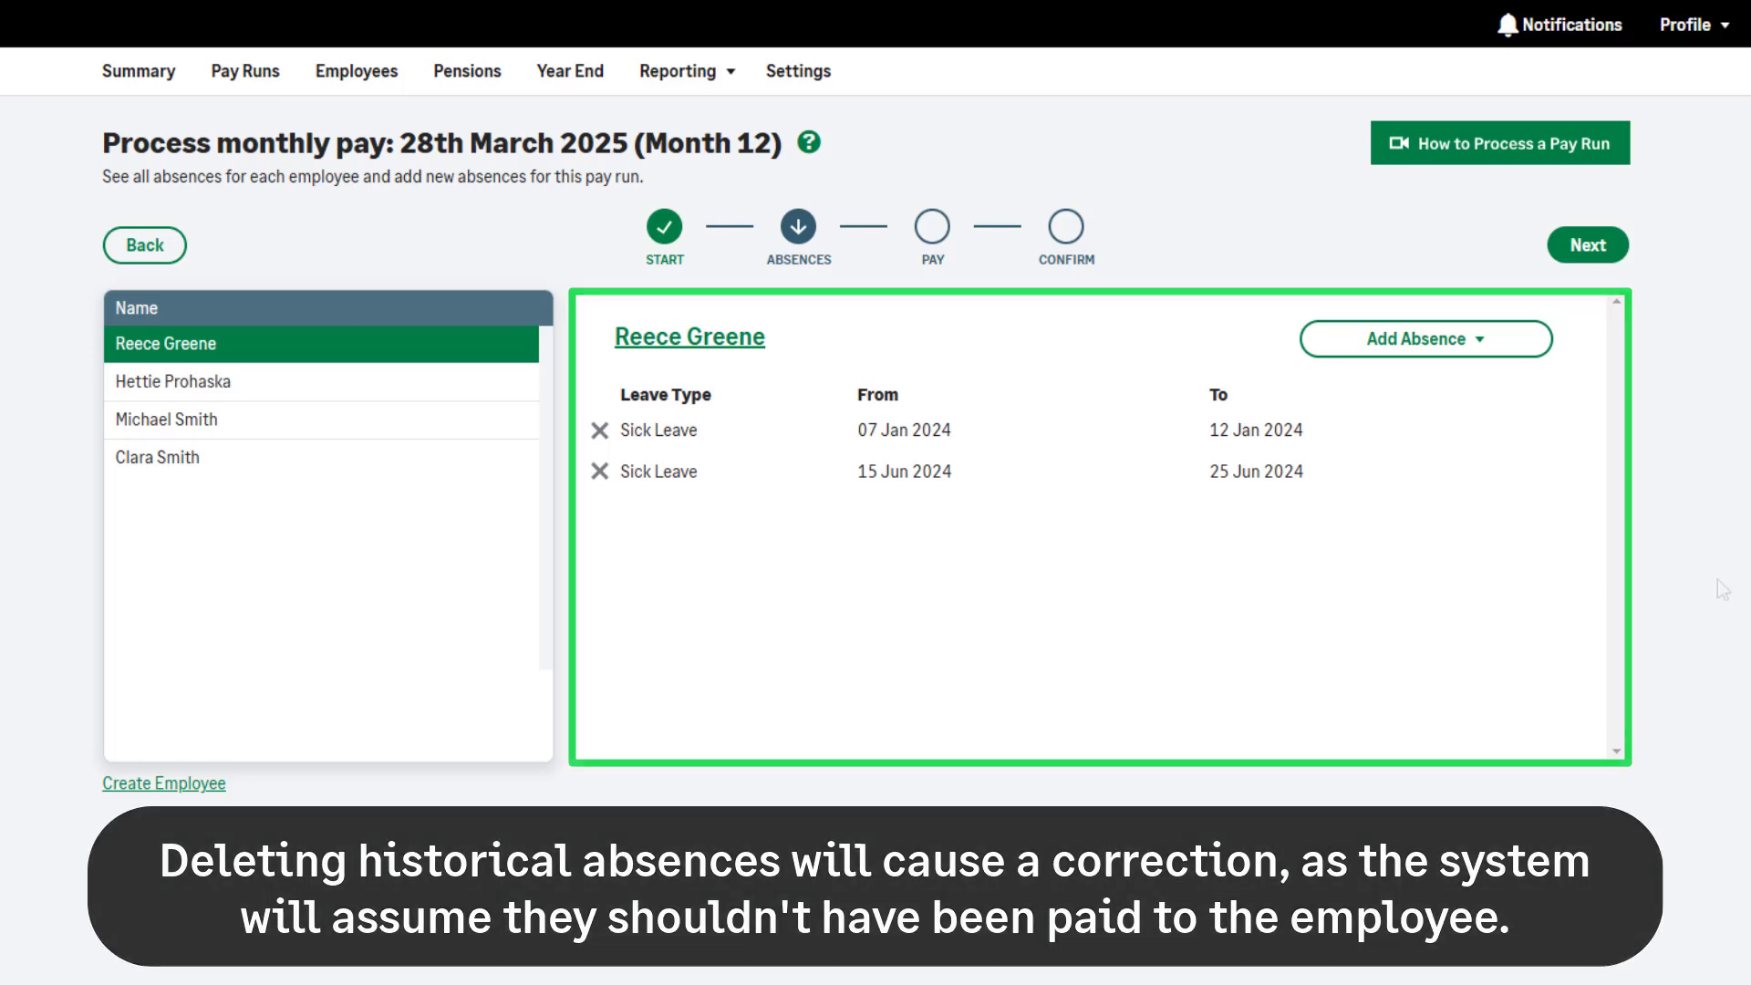
pyautogui.click(464, 469)
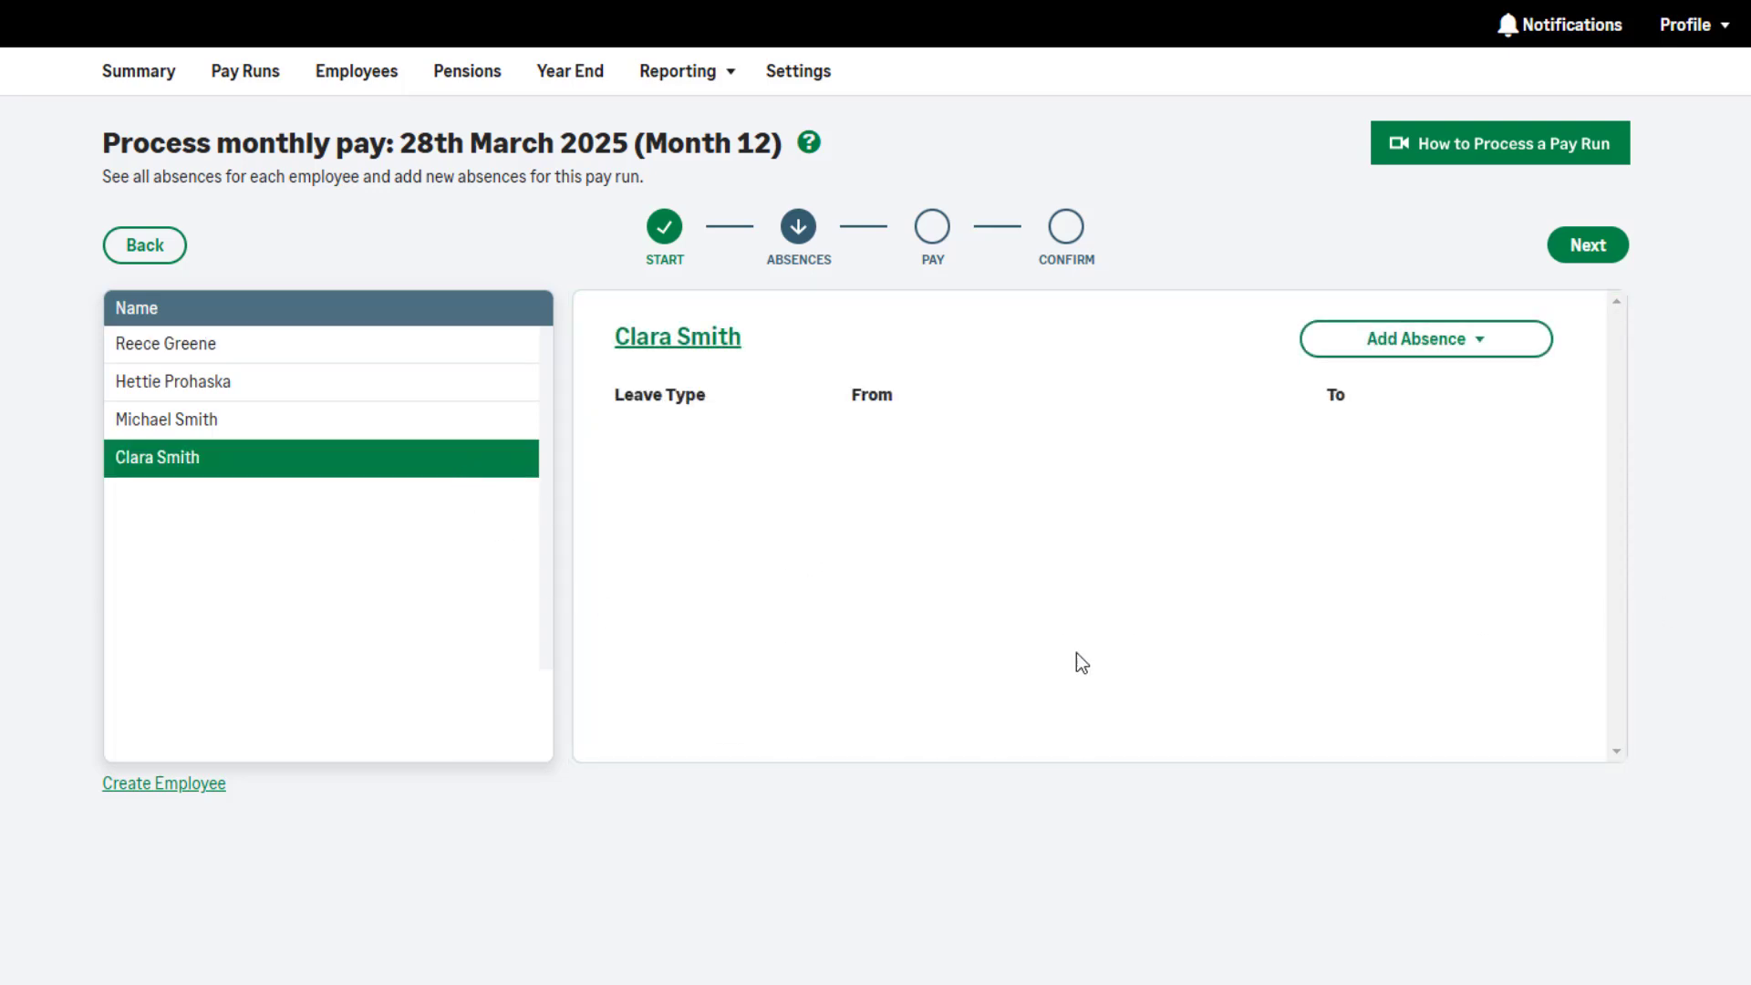
pyautogui.click(1477, 345)
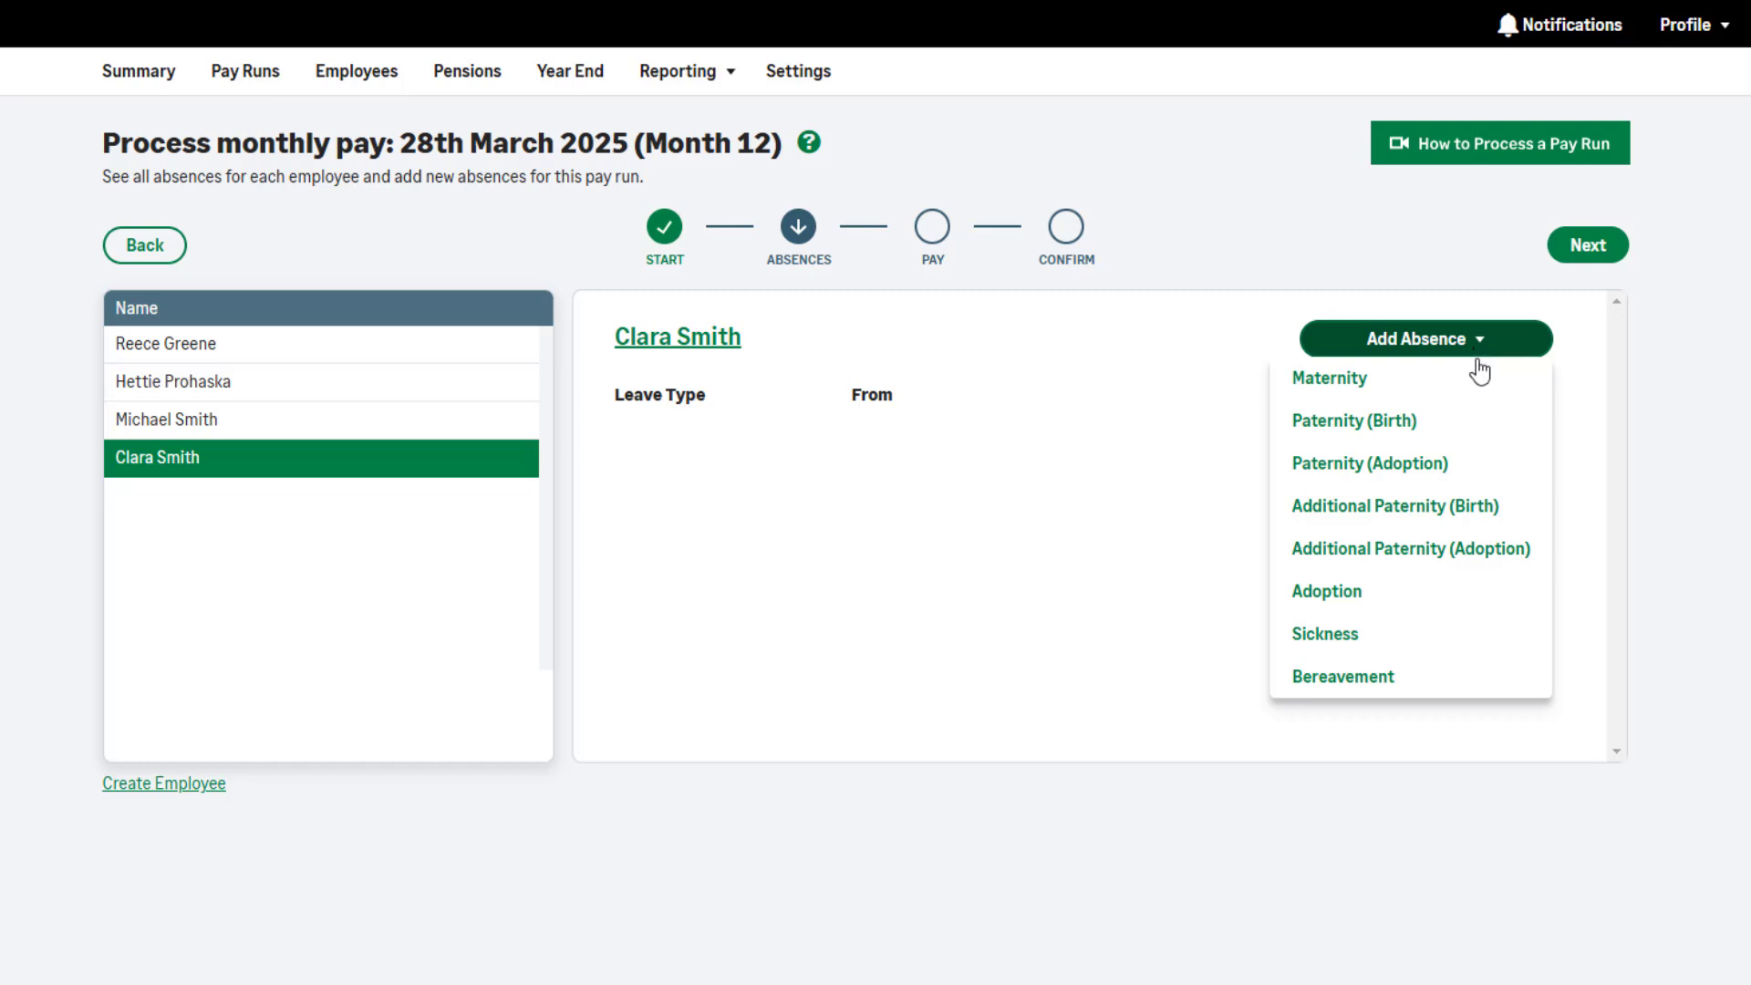
# Add maternity leave with child due date 12/03/2025 and documentation received set to Yes
pyautogui.click(1485, 392)
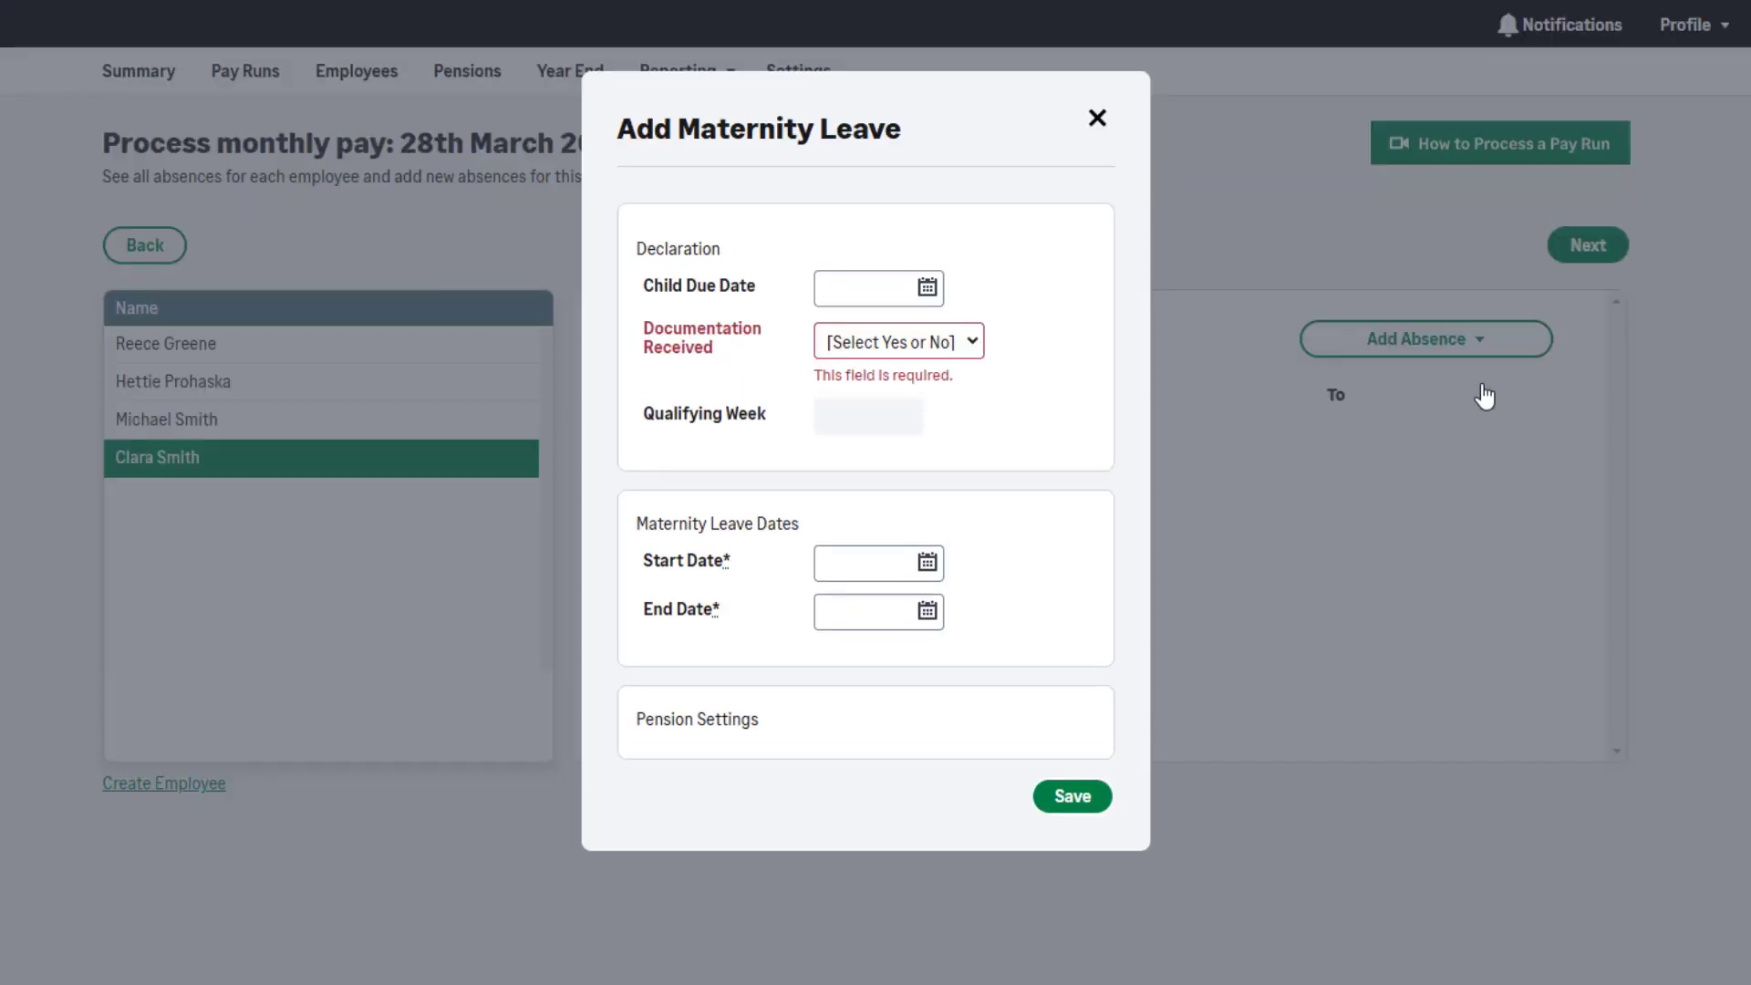
pyautogui.click(930, 294)
pyautogui.click(1083, 329)
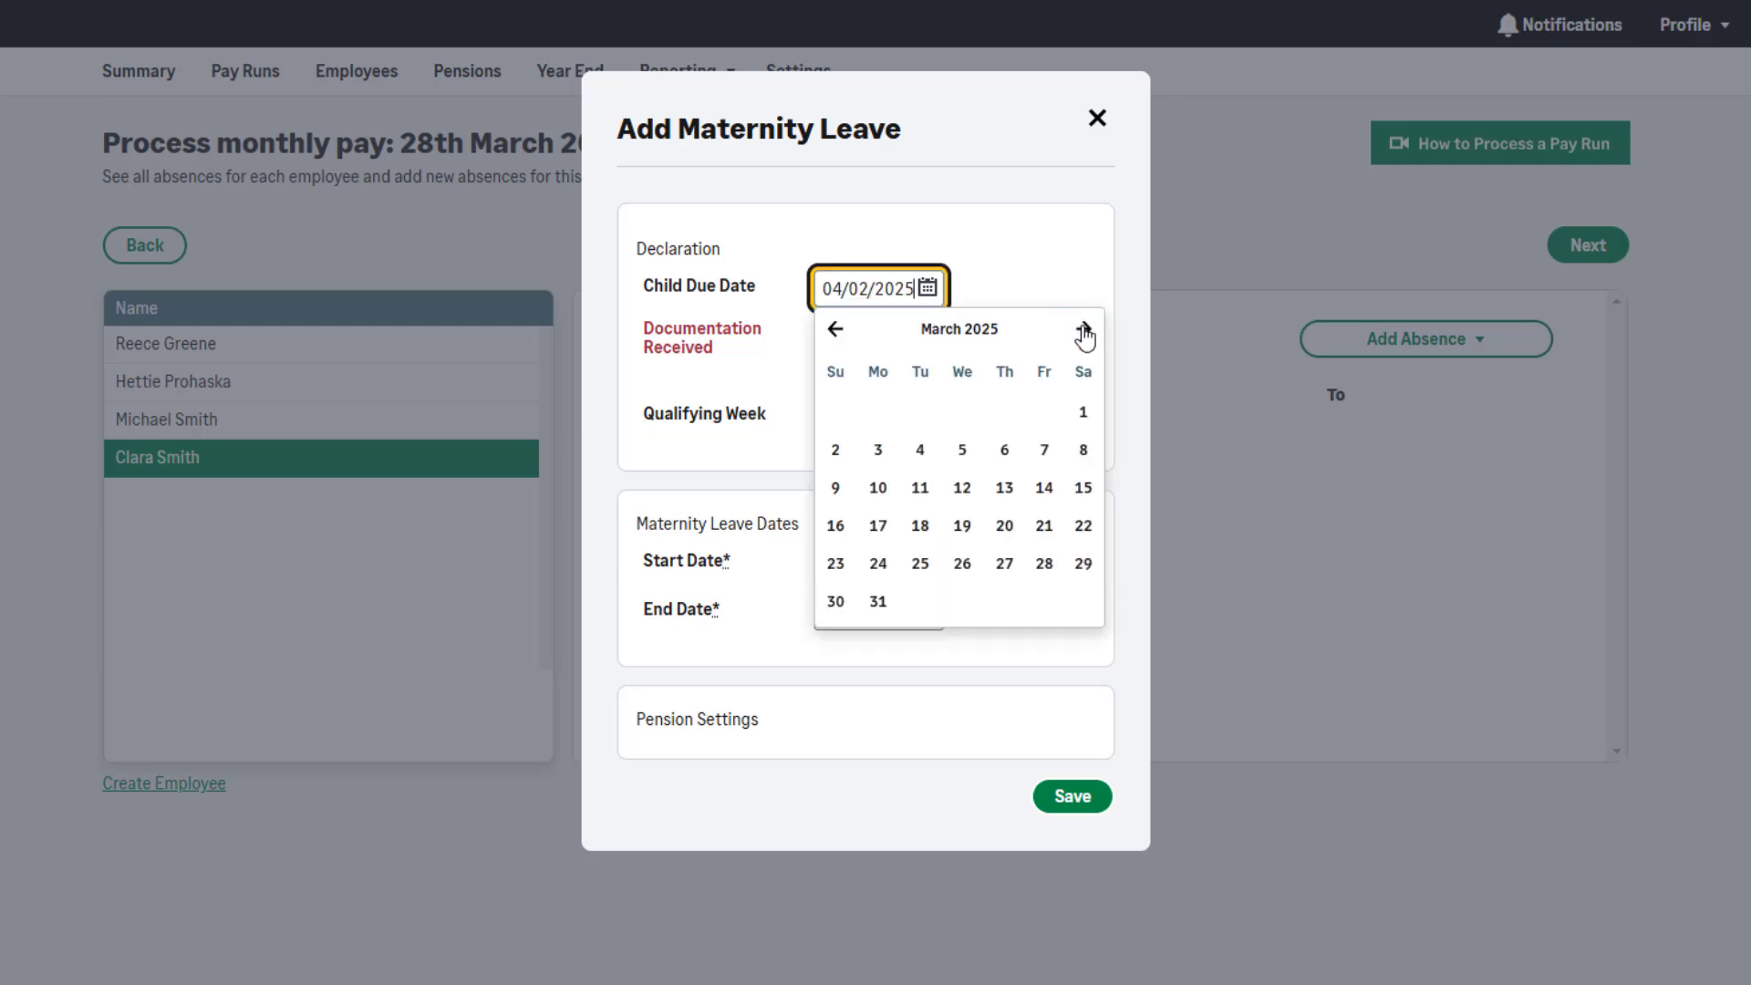
pyautogui.click(964, 494)
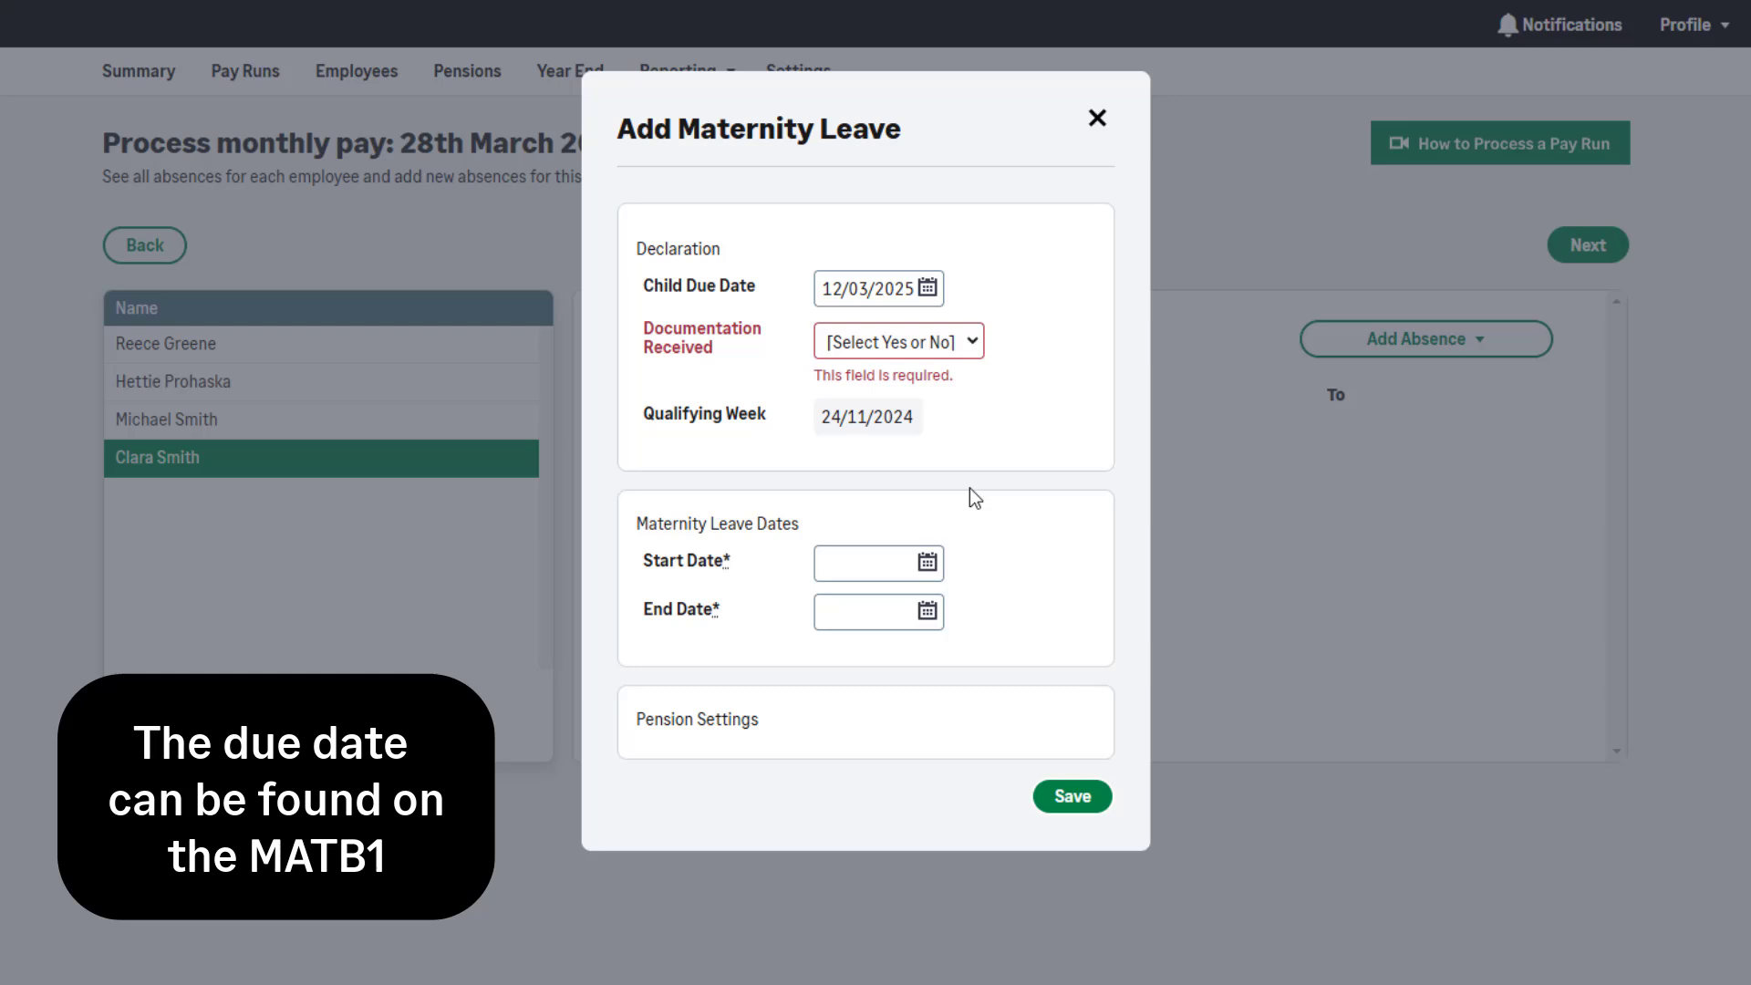
pyautogui.click(949, 342)
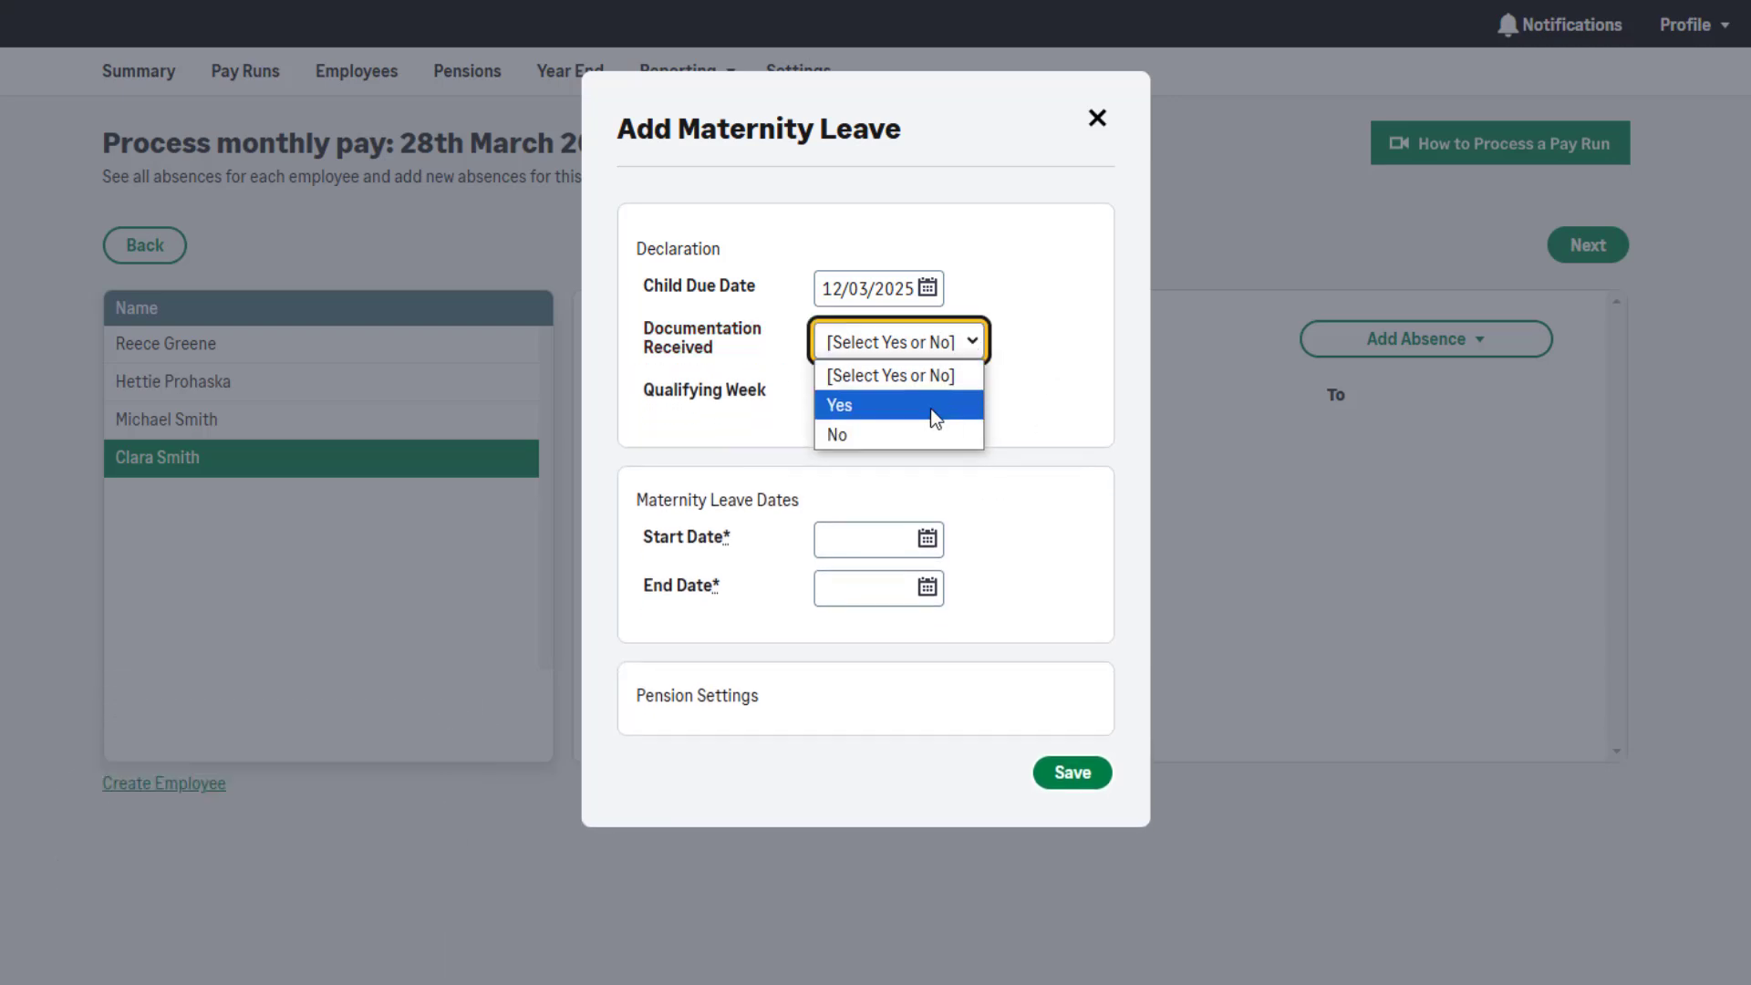
pyautogui.click(930, 406)
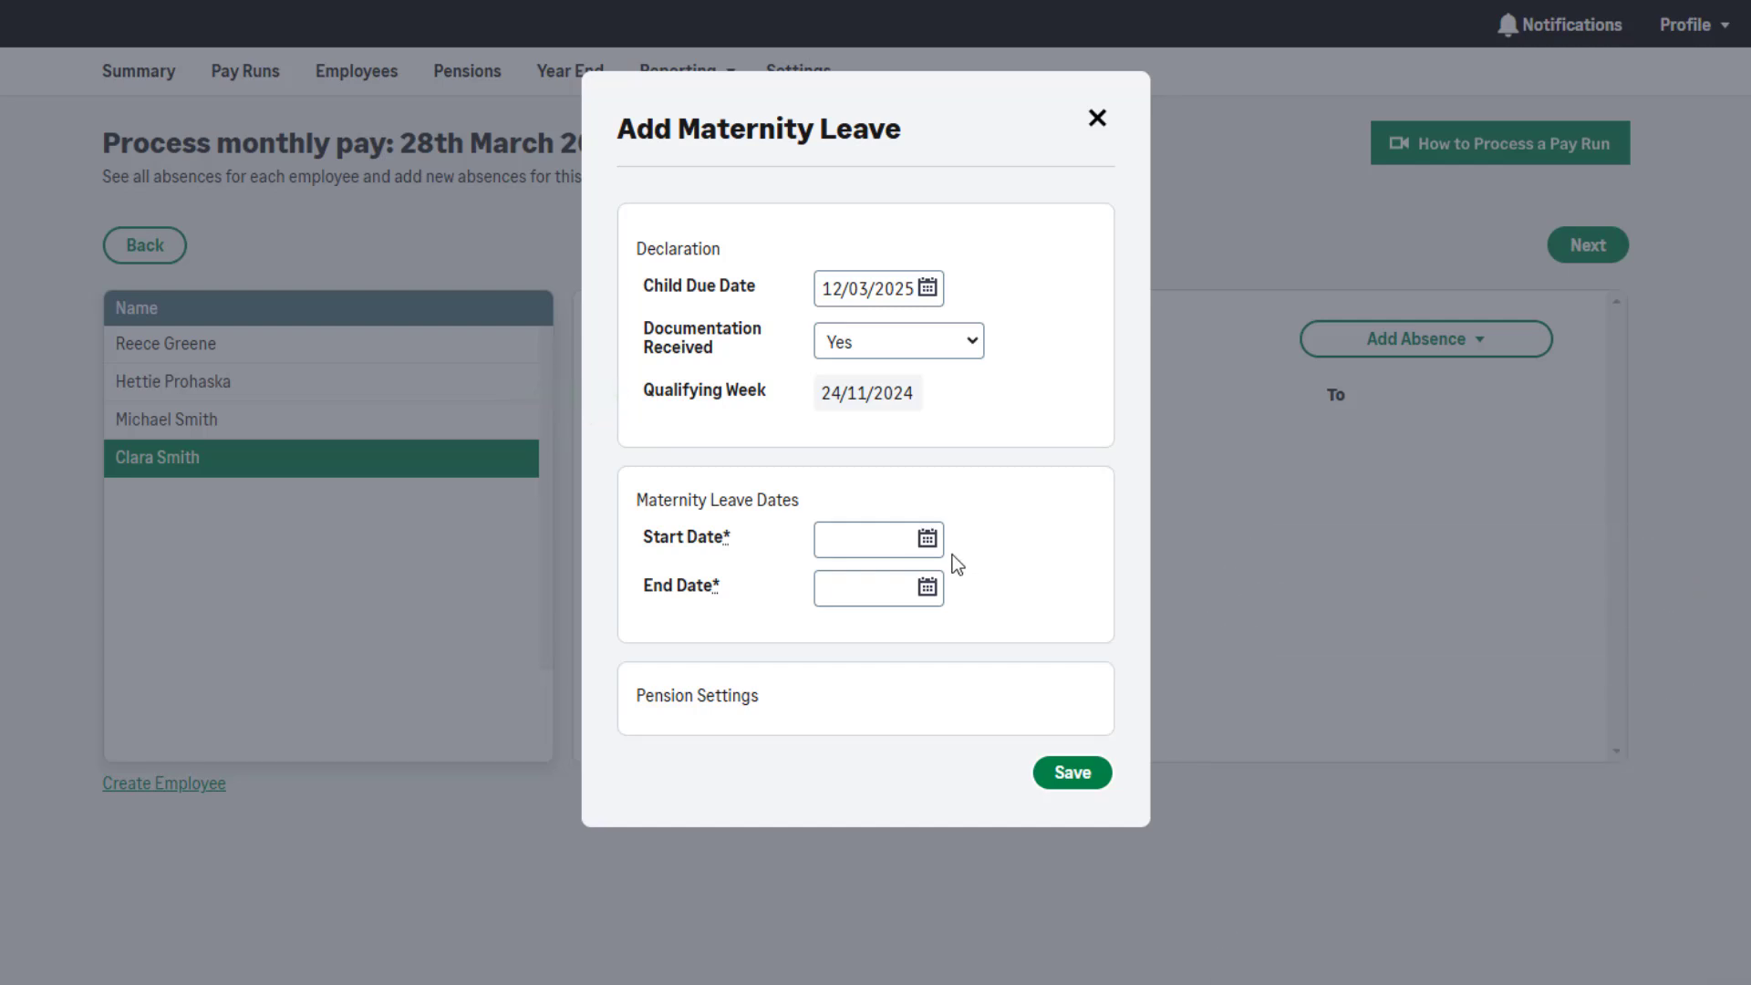
pyautogui.click(927, 539)
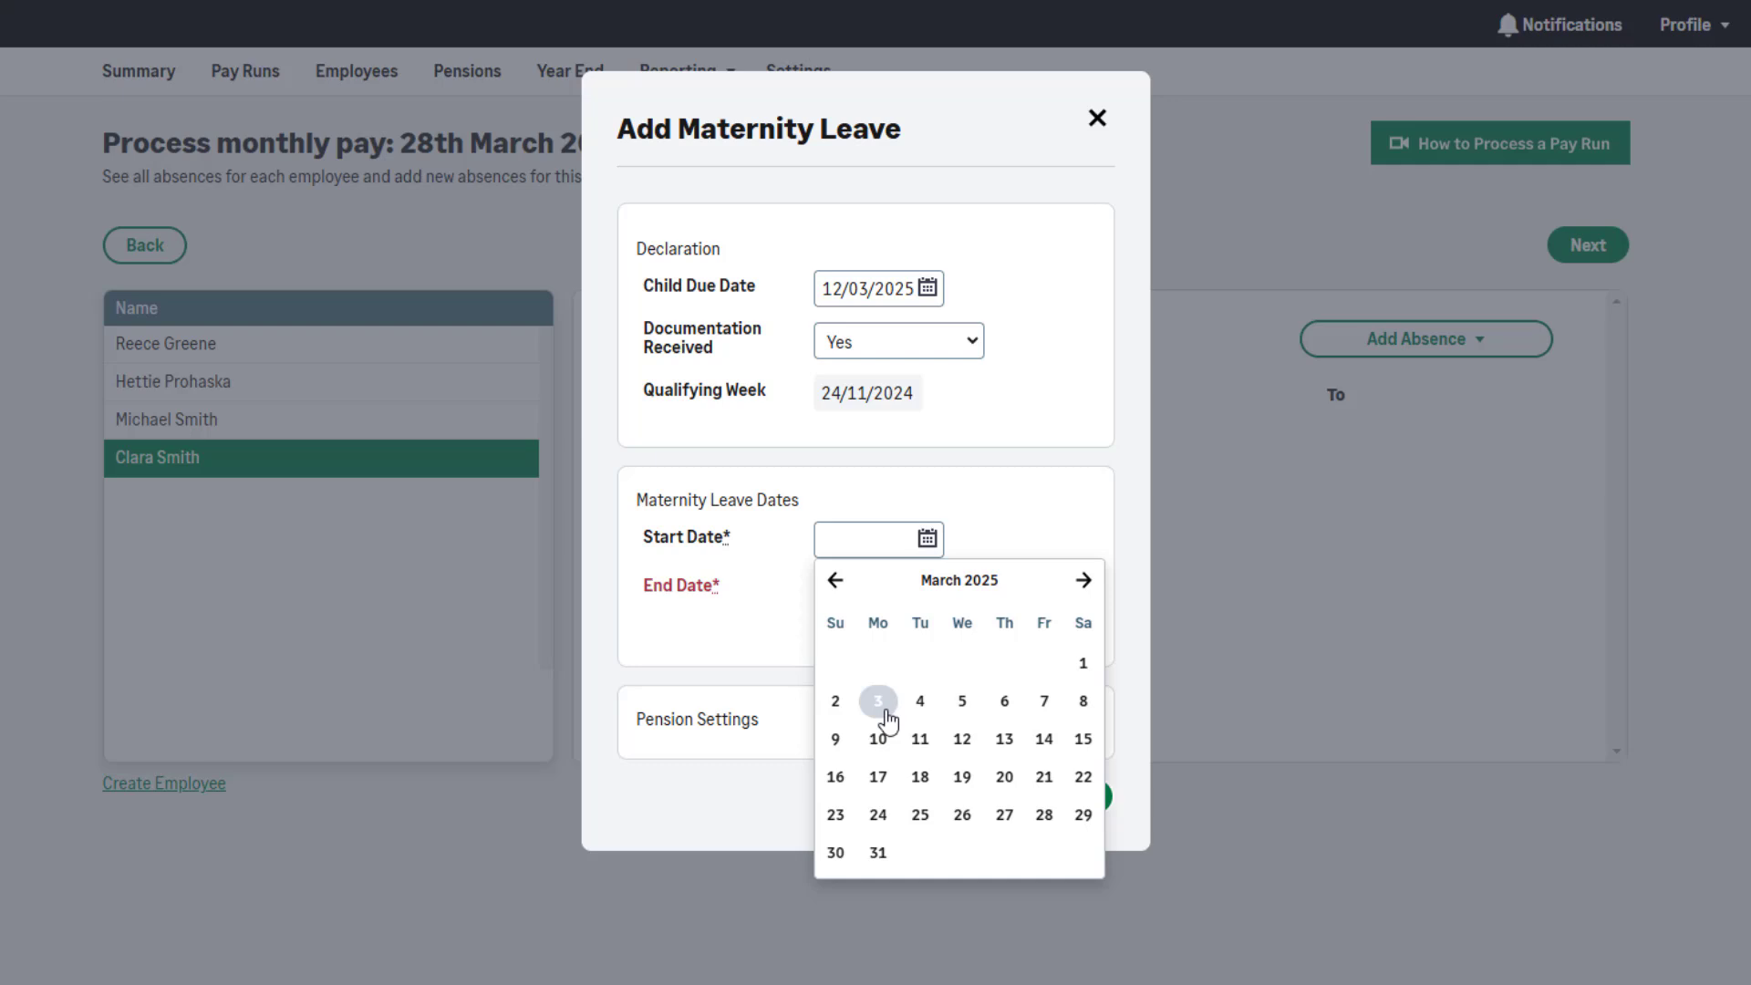
# Give the maternity leave a start of 03/03/2025 and end of 16/11/2025, then save it
pyautogui.click(886, 711)
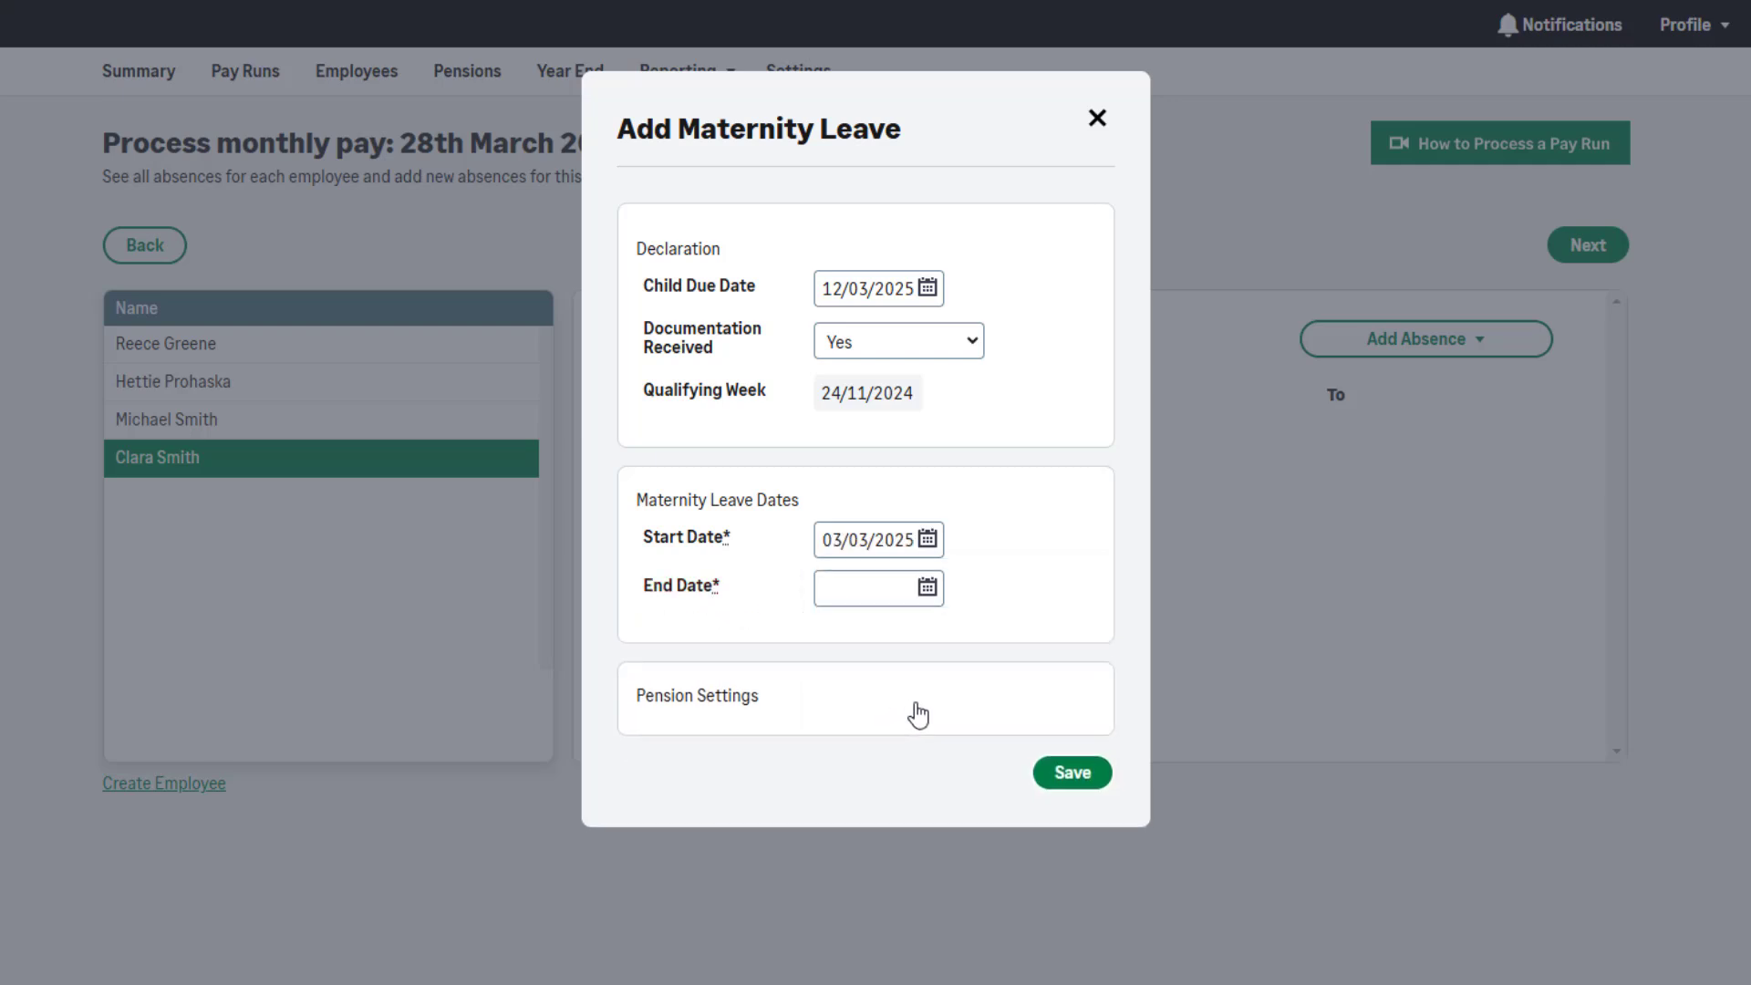
pyautogui.click(935, 591)
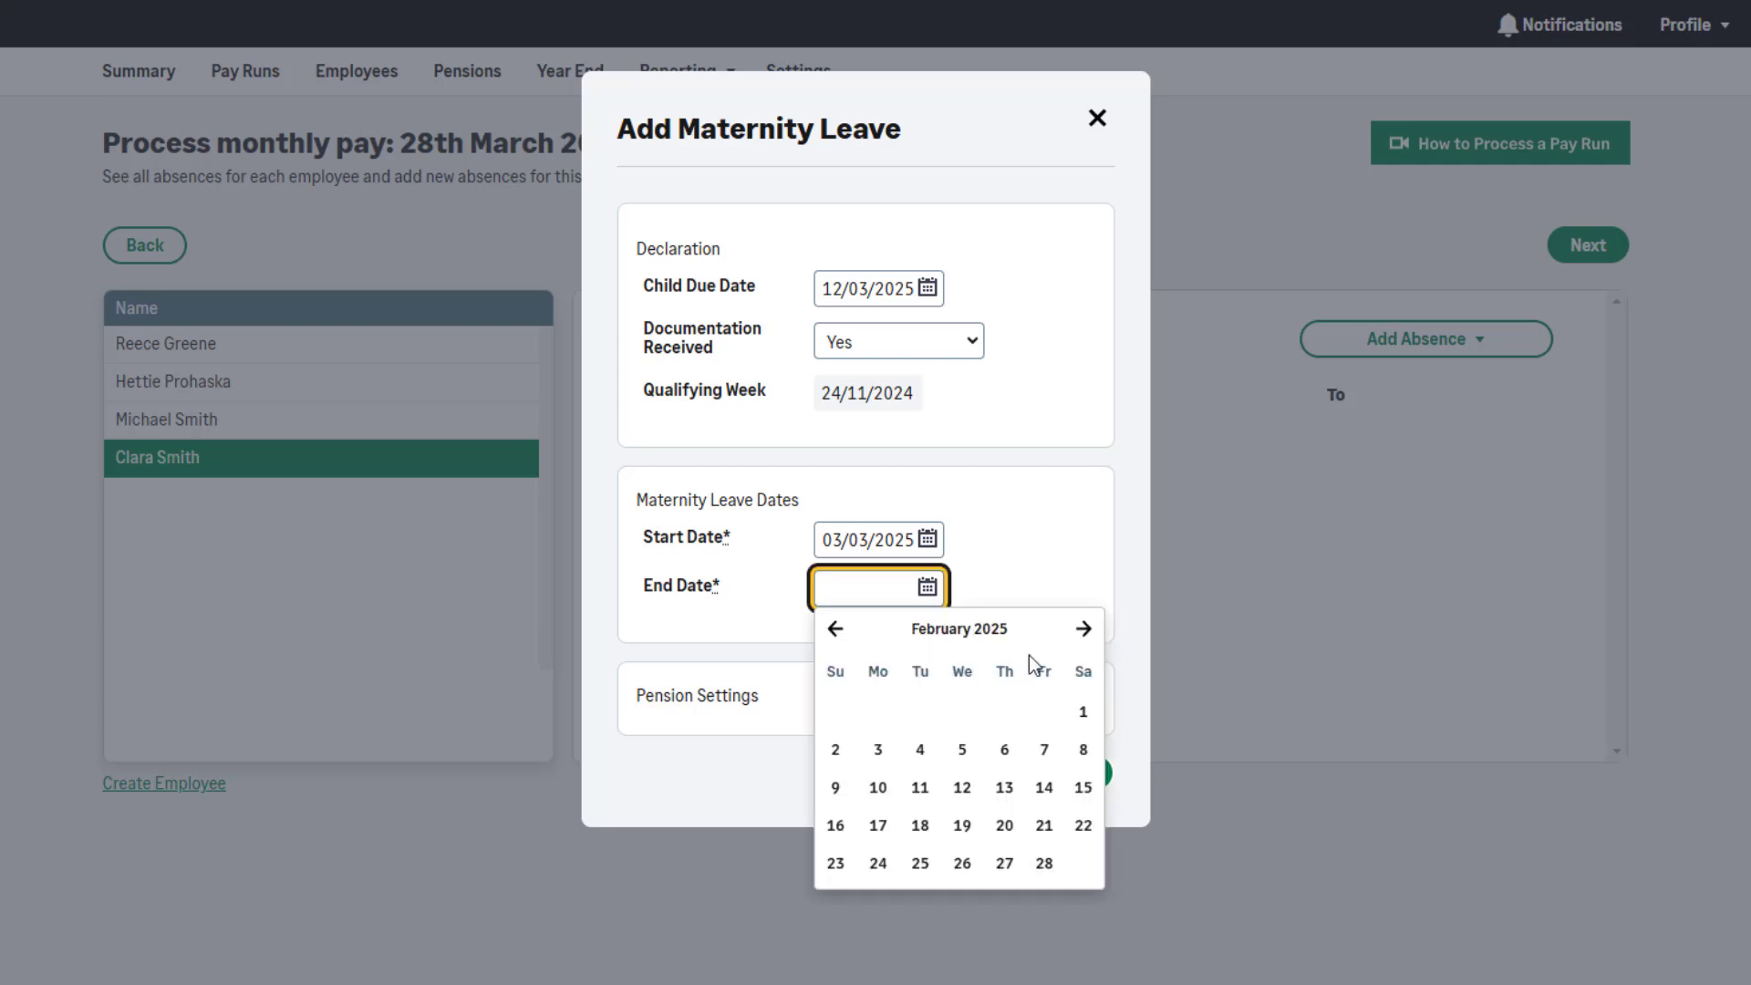
pyautogui.click(1083, 629)
pyautogui.click(1084, 629)
pyautogui.click(1083, 629)
pyautogui.click(1083, 631)
pyautogui.click(1083, 631)
pyautogui.click(1083, 631)
pyautogui.click(1083, 631)
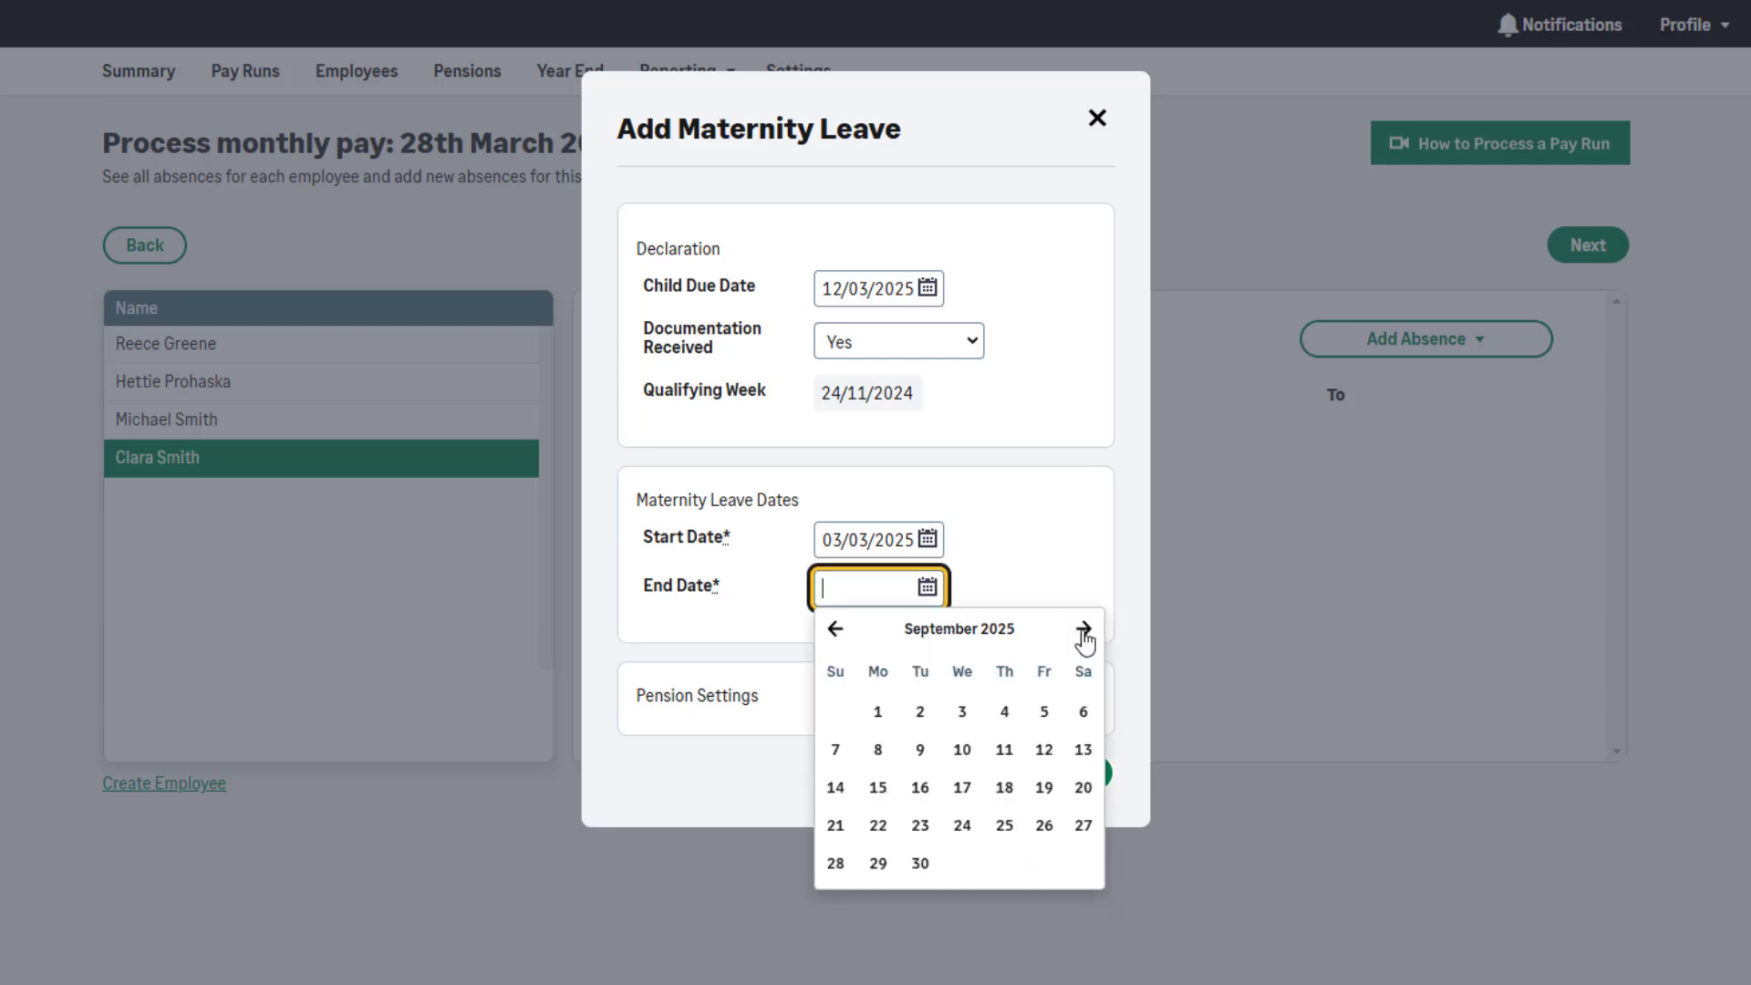
pyautogui.click(1083, 631)
pyautogui.click(1084, 631)
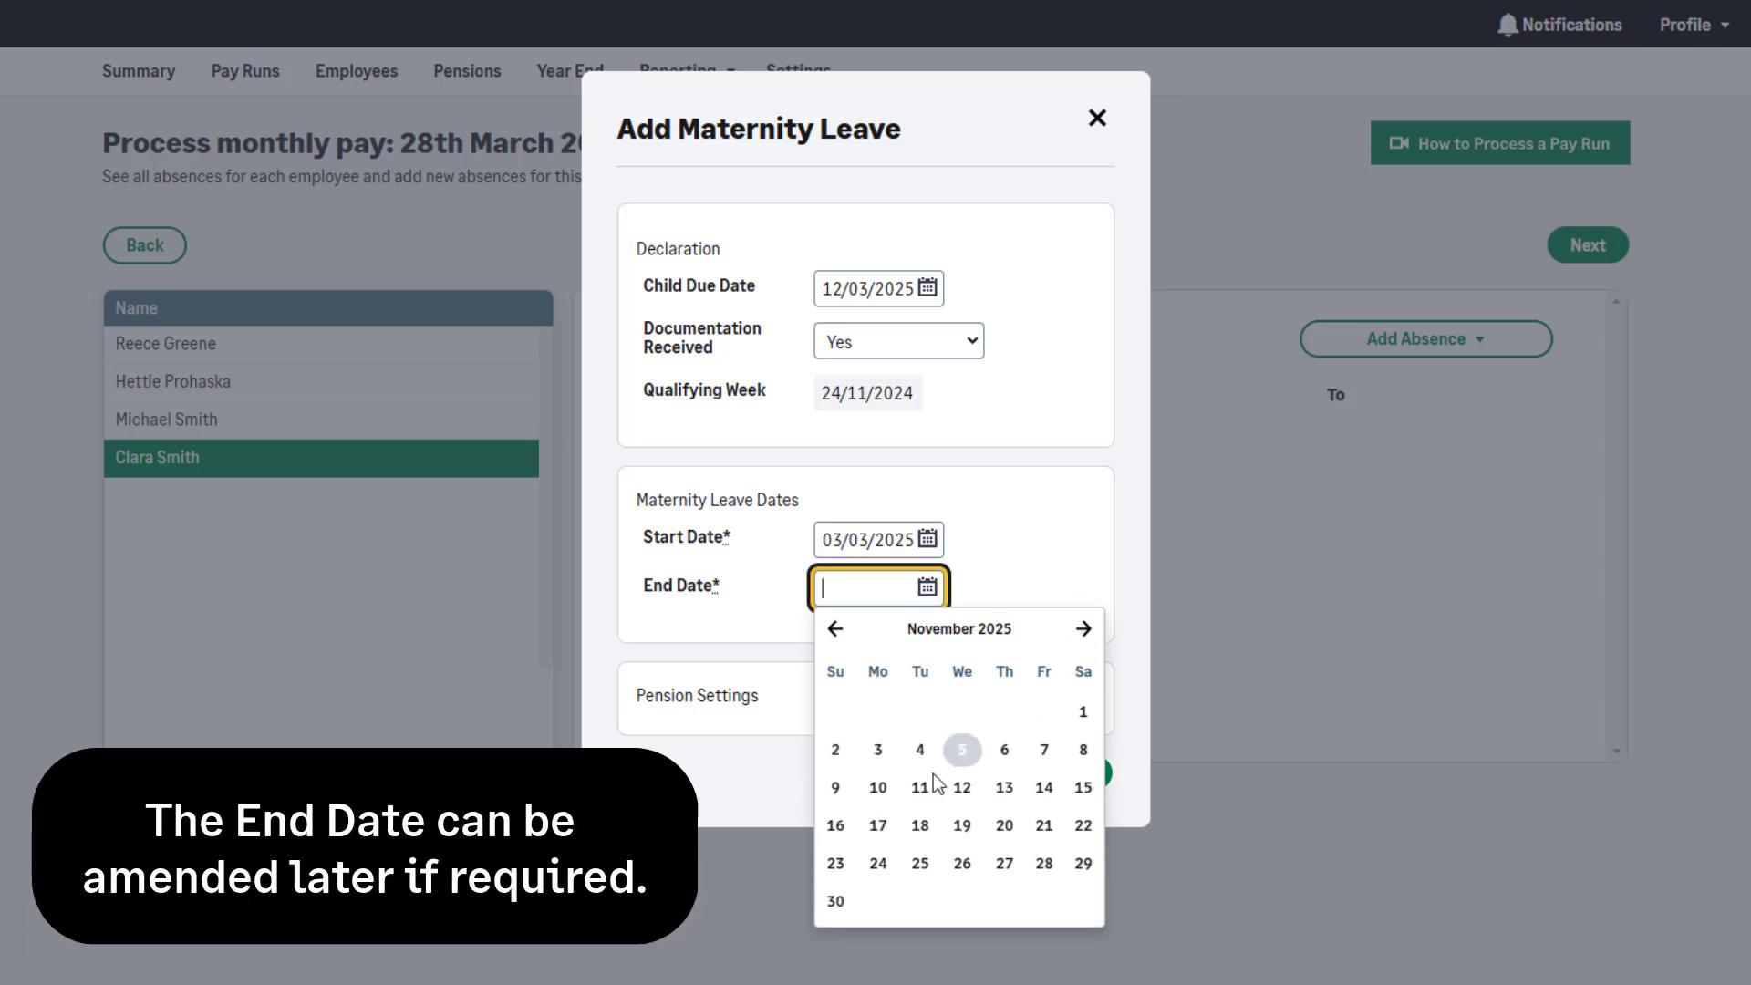
pyautogui.click(835, 825)
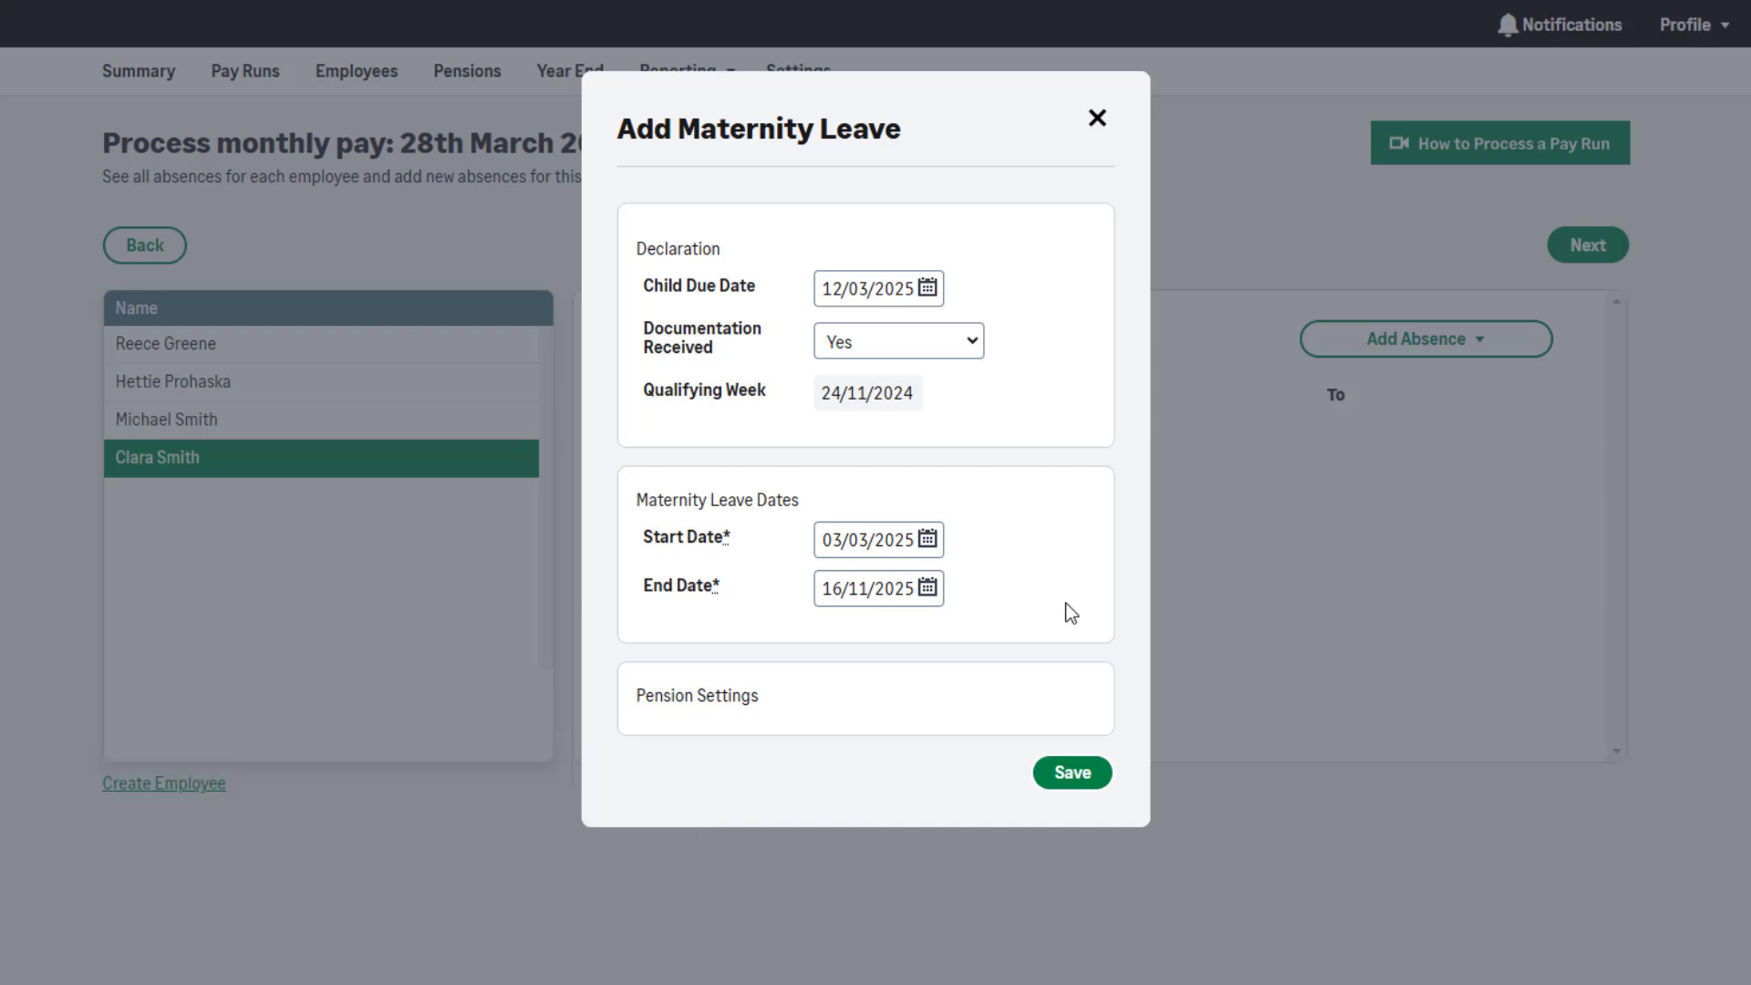
pyautogui.click(710, 701)
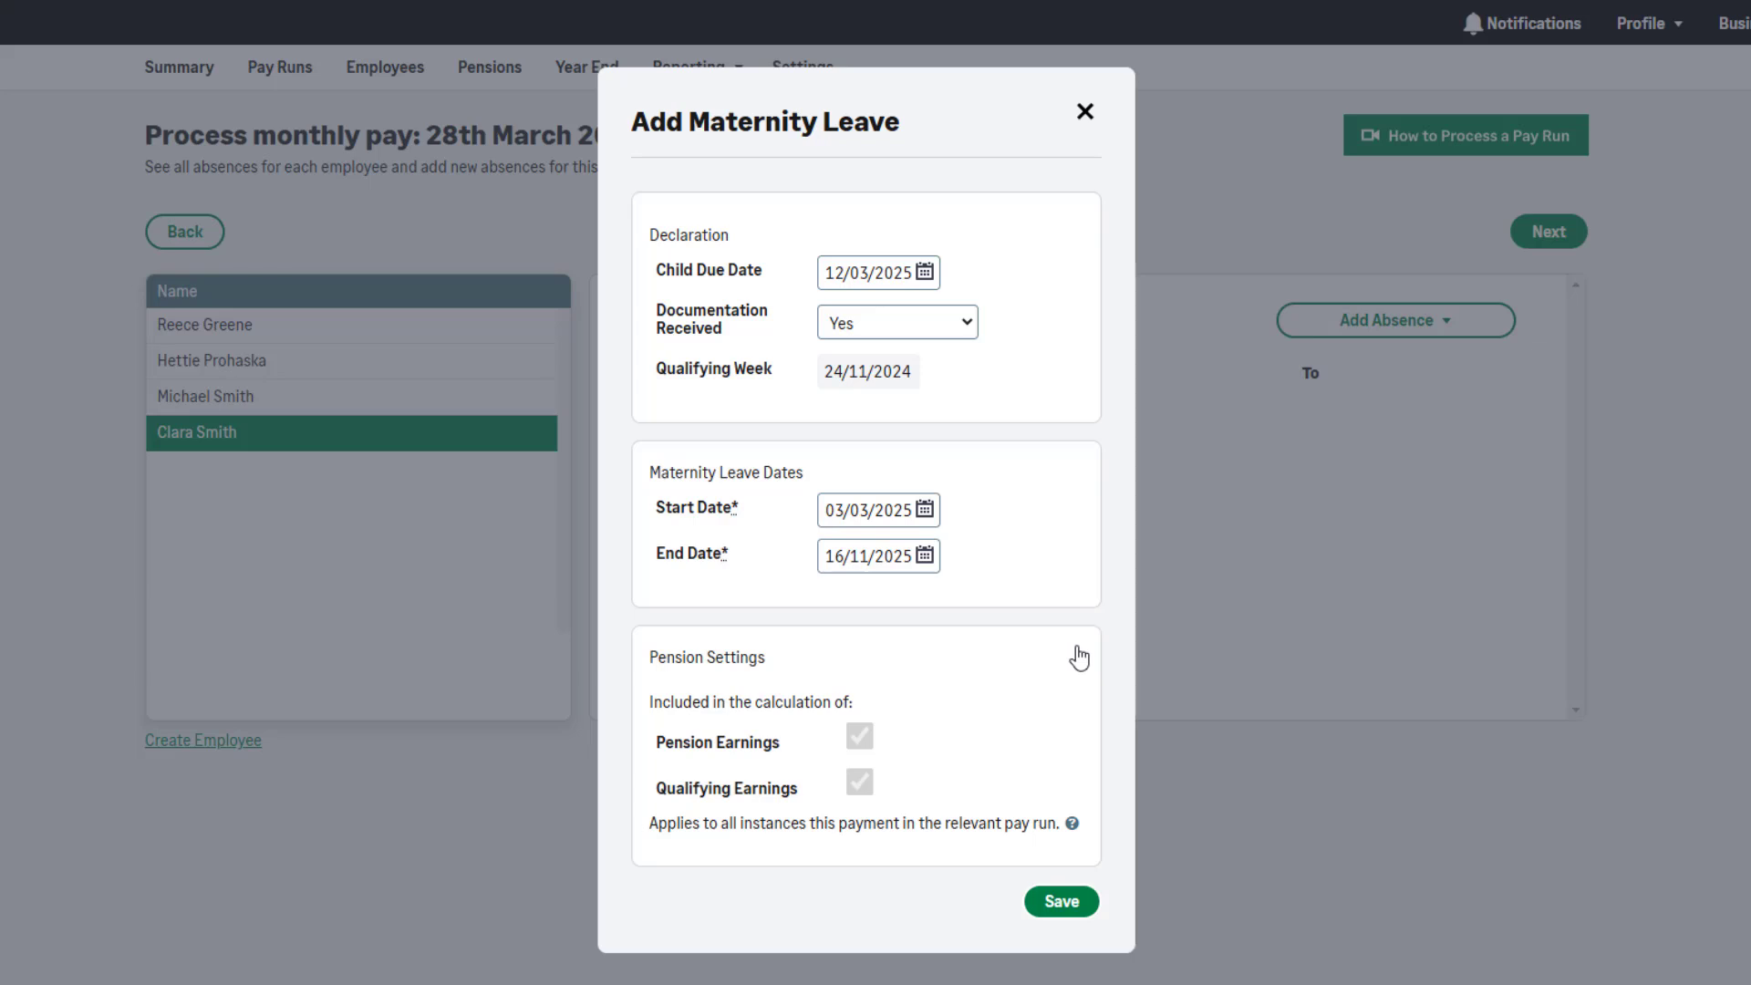
pyautogui.click(1074, 905)
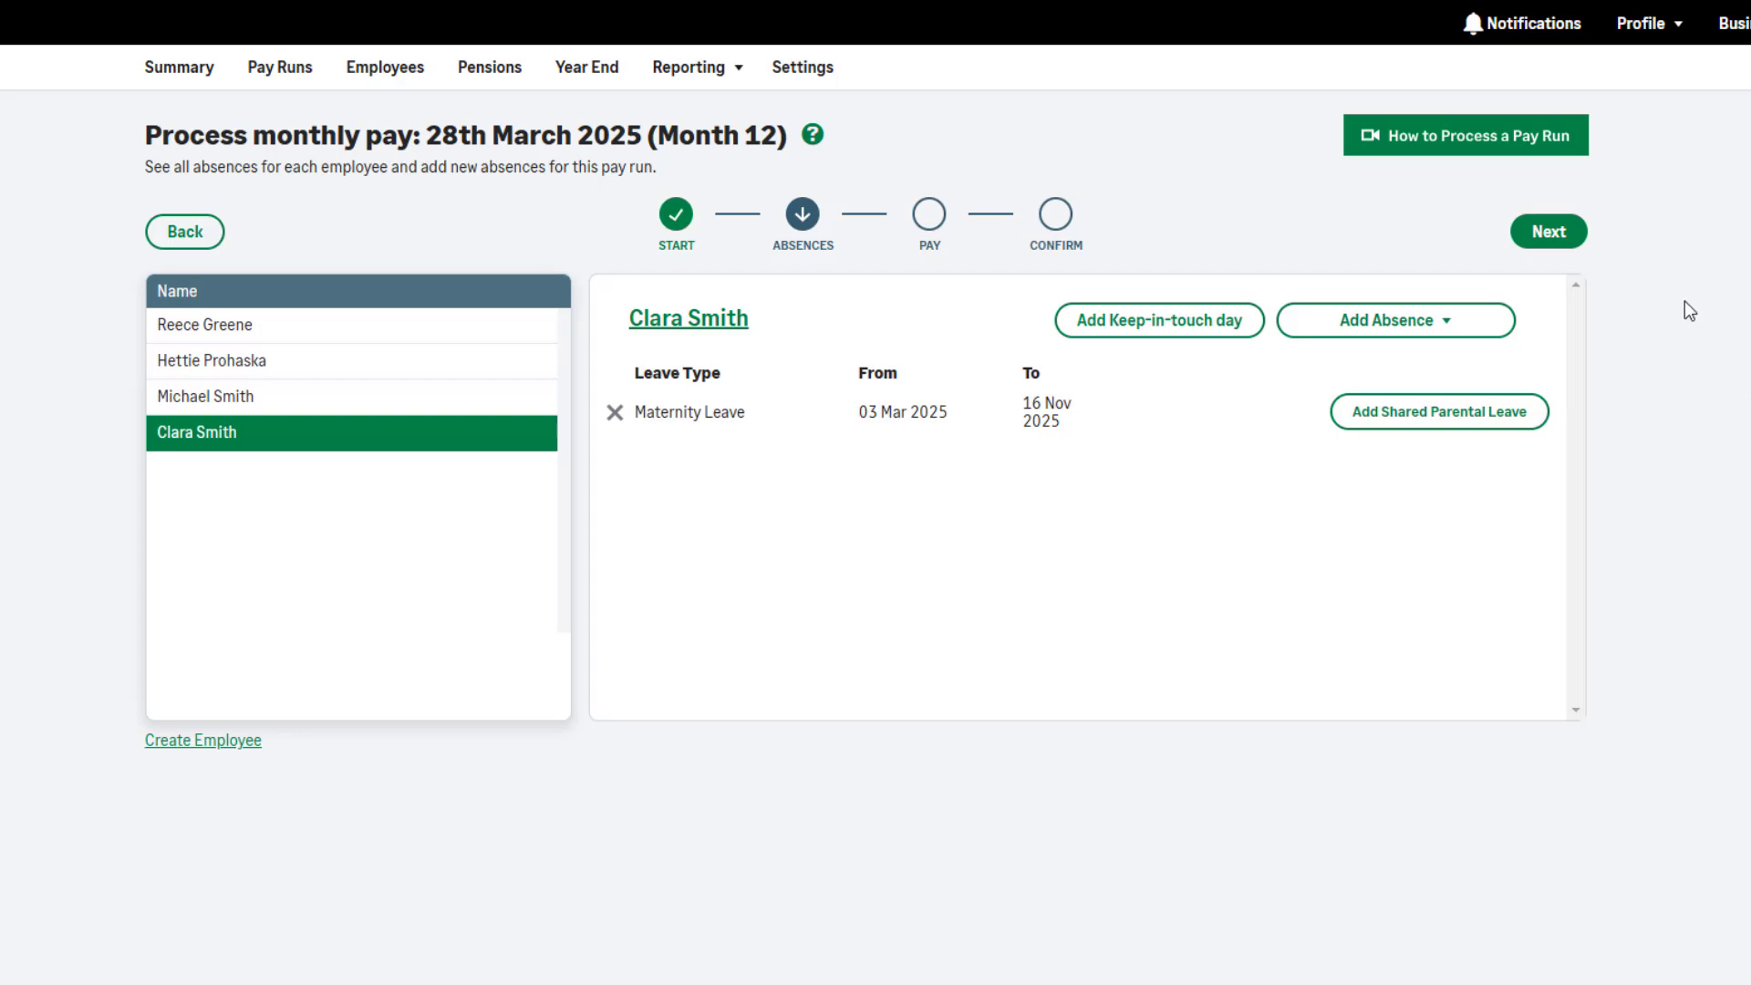
# Go to the Pay step and show the employee's pay with £1,869.24 Statutory Maternity Pay
pyautogui.click(1569, 239)
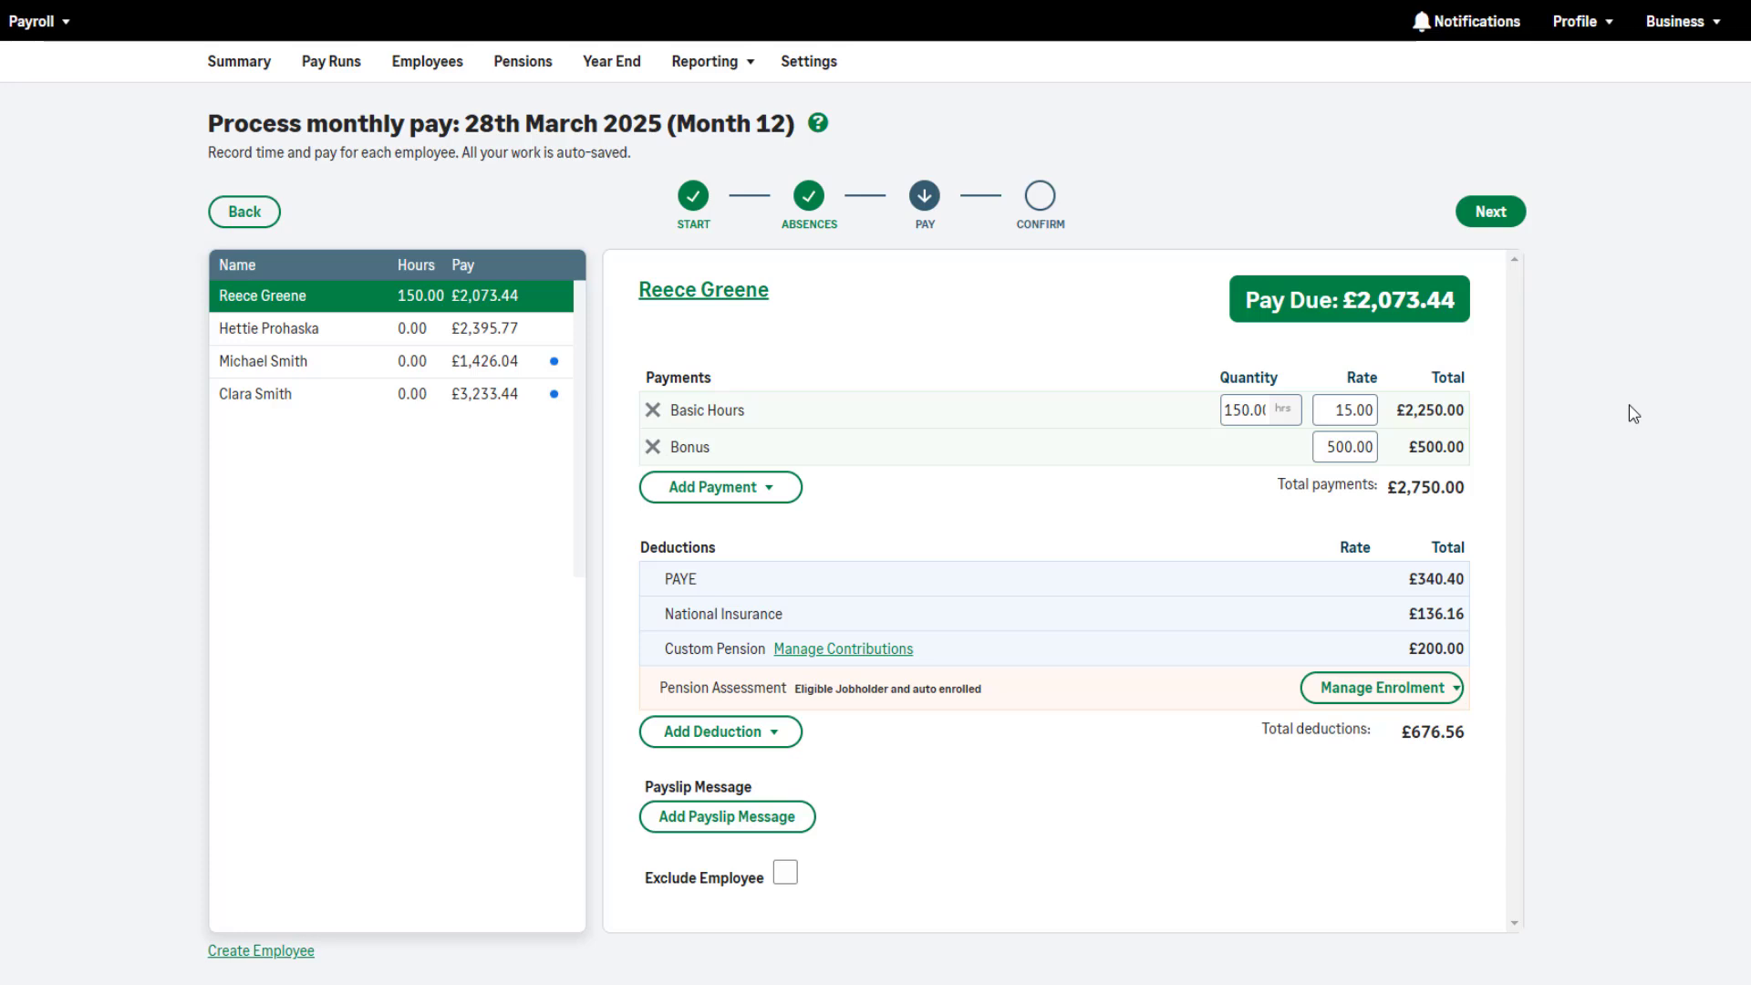
pyautogui.click(554, 406)
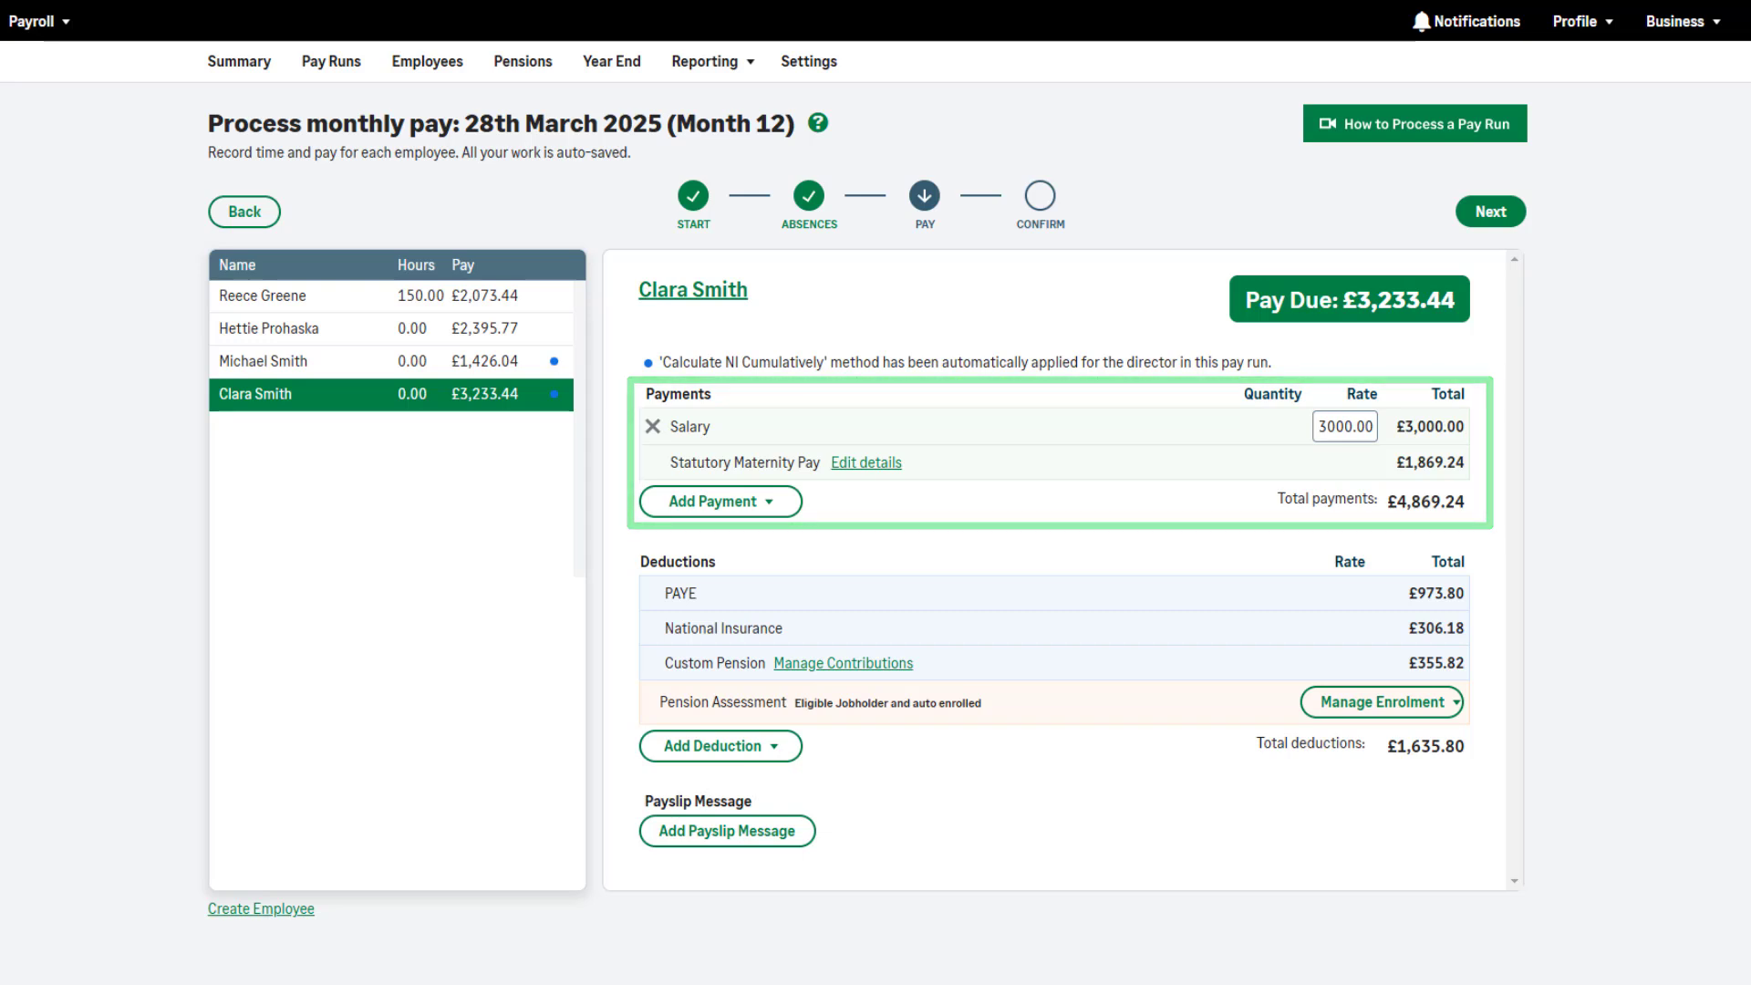
# Change the employee's salary rate from 3000.00 to 1130.76, making total payments £3,000.00
pyautogui.click(1359, 427)
pyautogui.doubleClick(1359, 427)
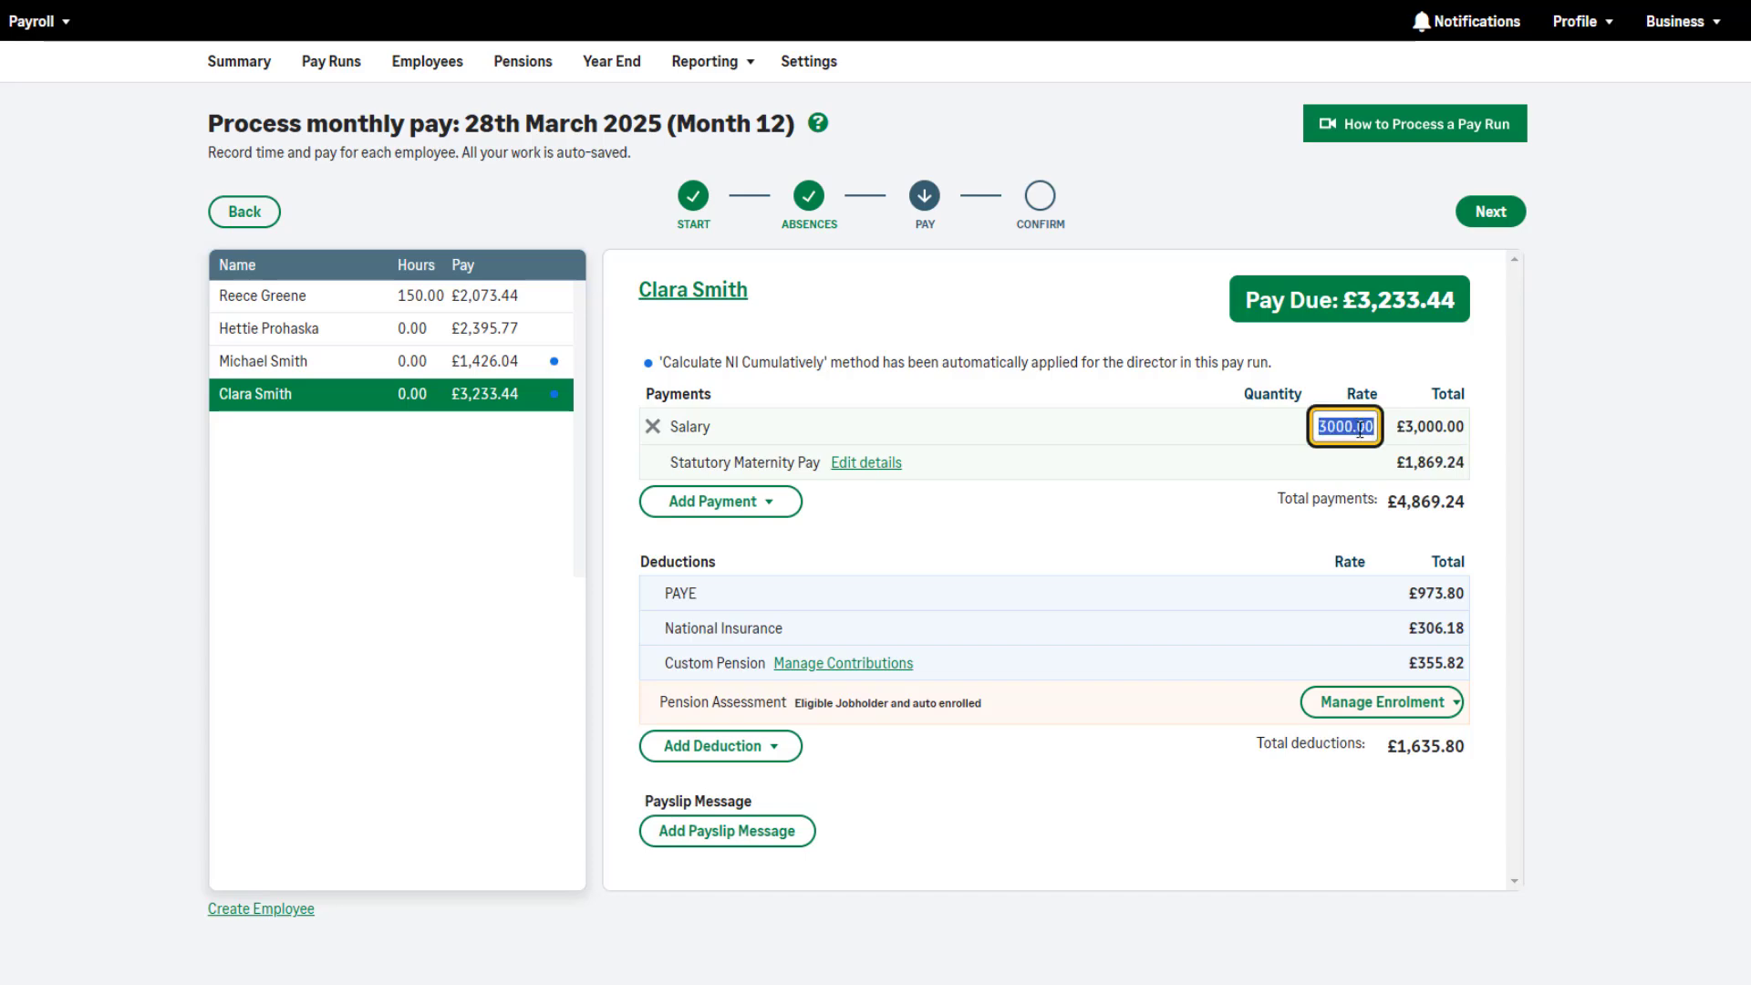
pyautogui.press('BackSpace')
pyautogui.click(1273, 555)
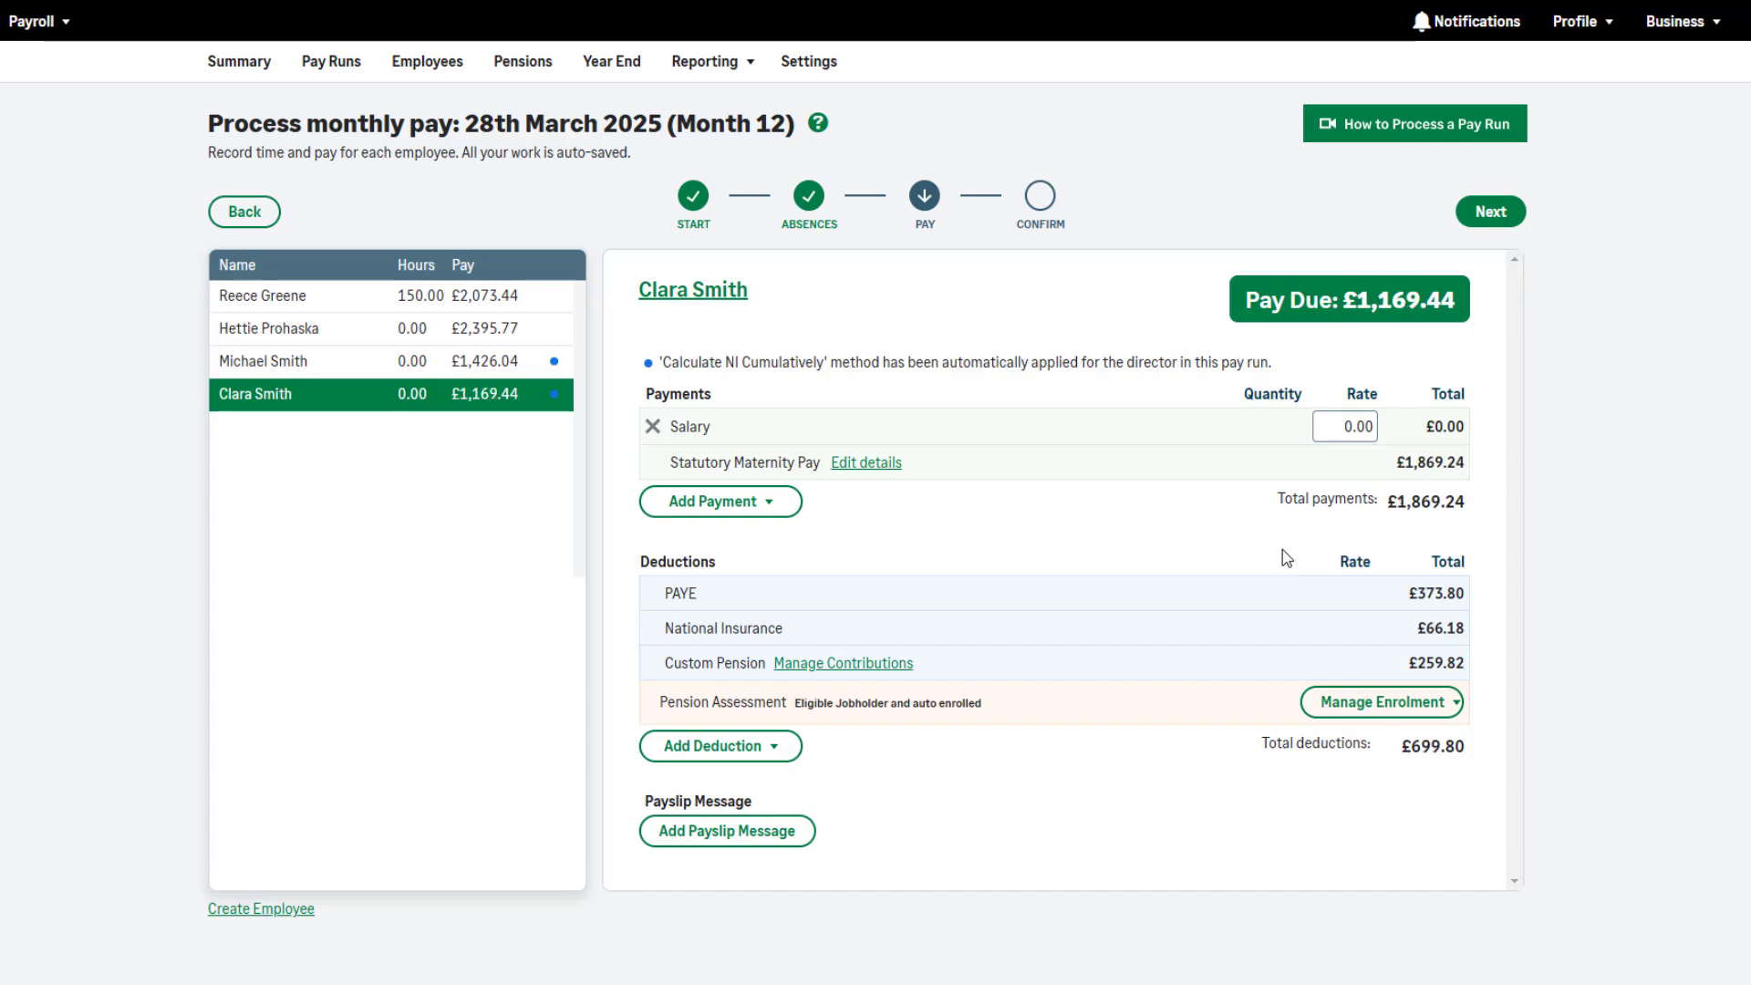
pyautogui.click(1343, 426)
pyautogui.write('11')
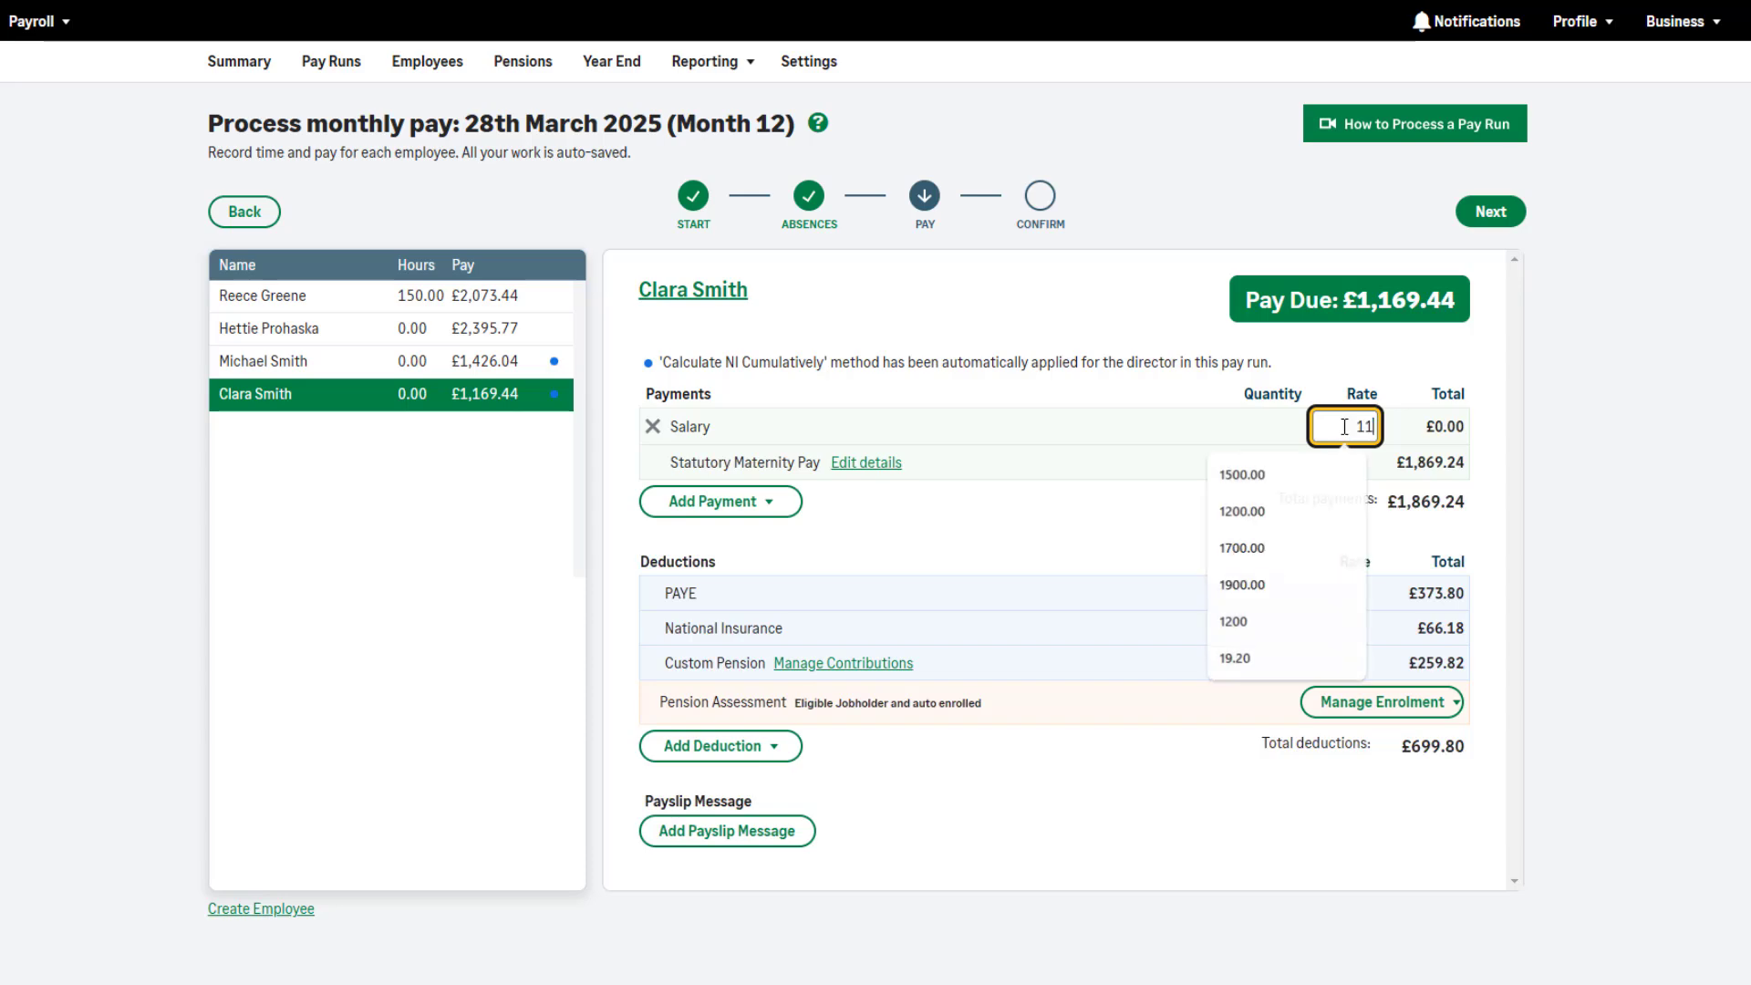
pyautogui.write('30.76')
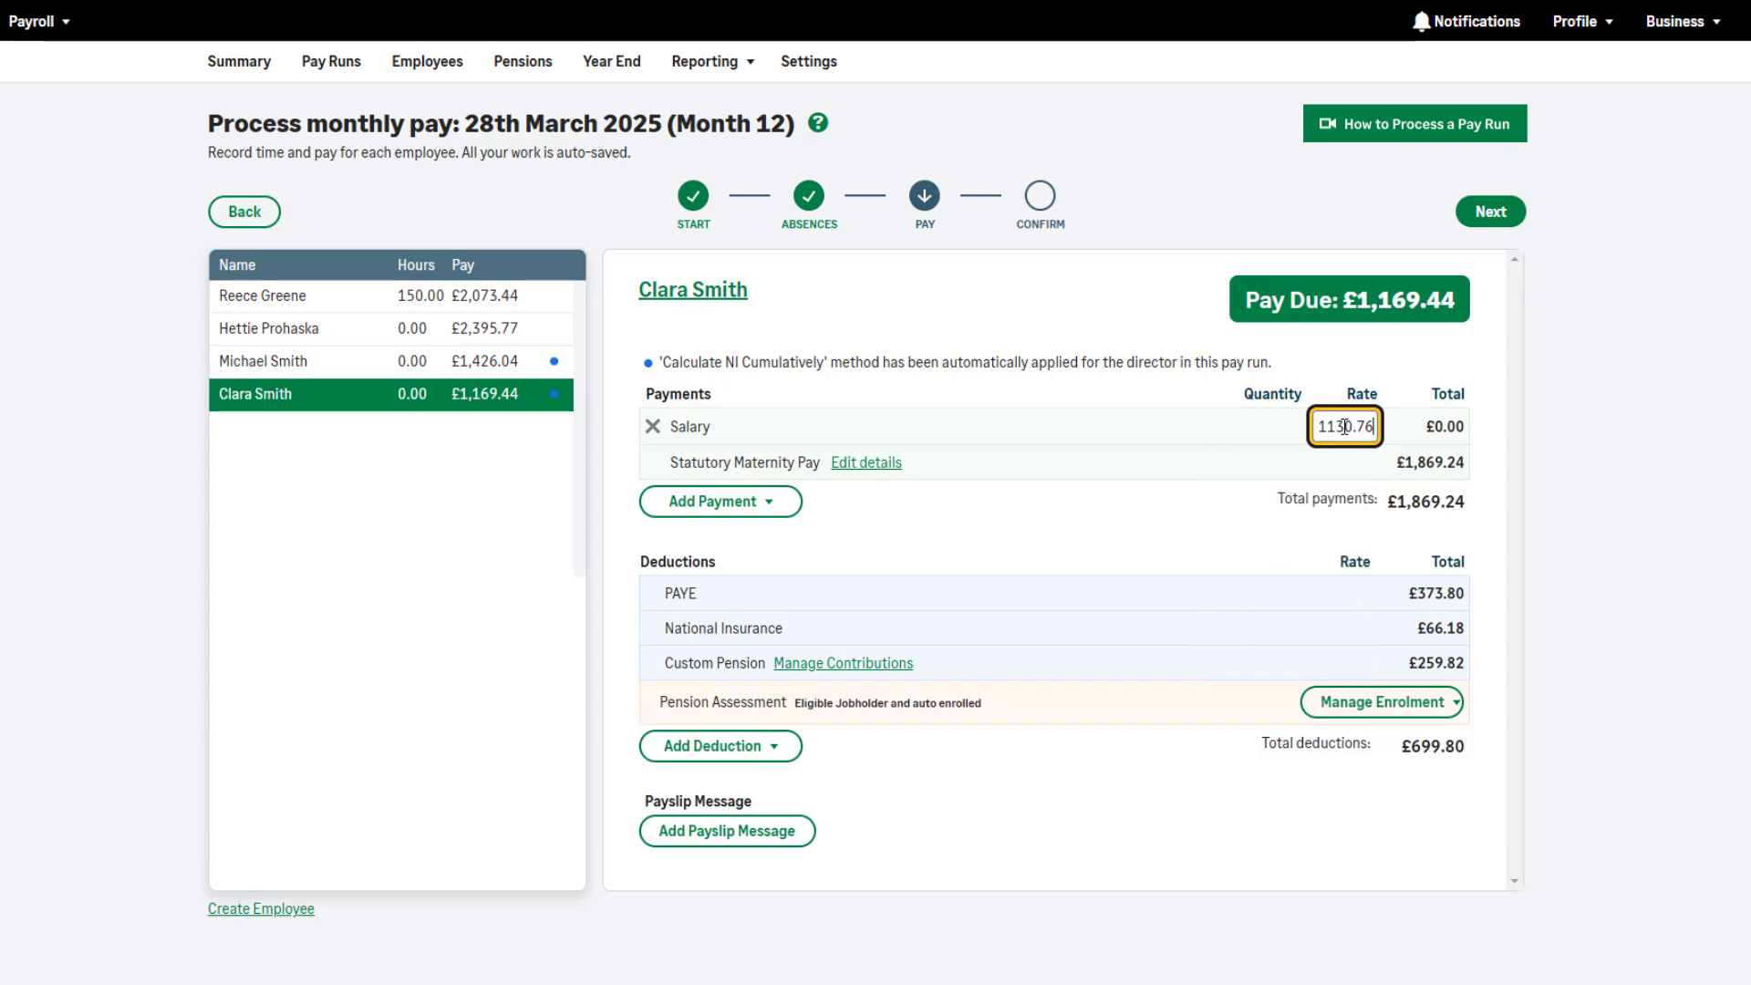
pyautogui.click(1625, 441)
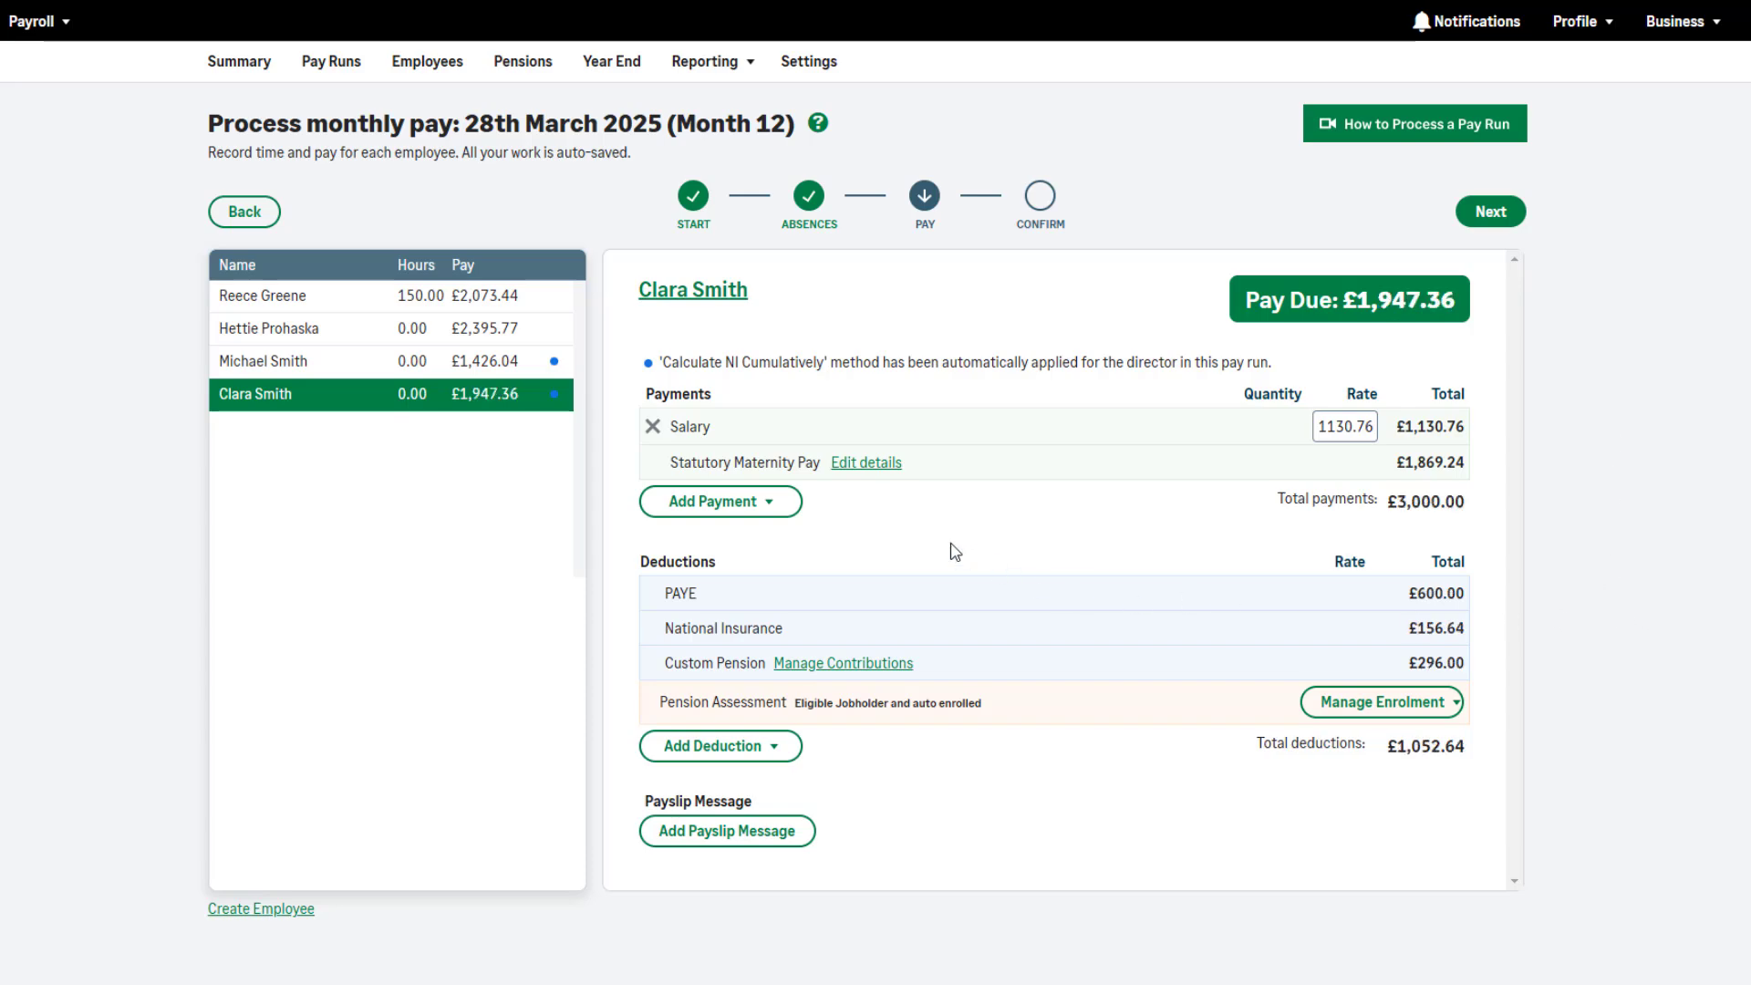
pyautogui.click(885, 463)
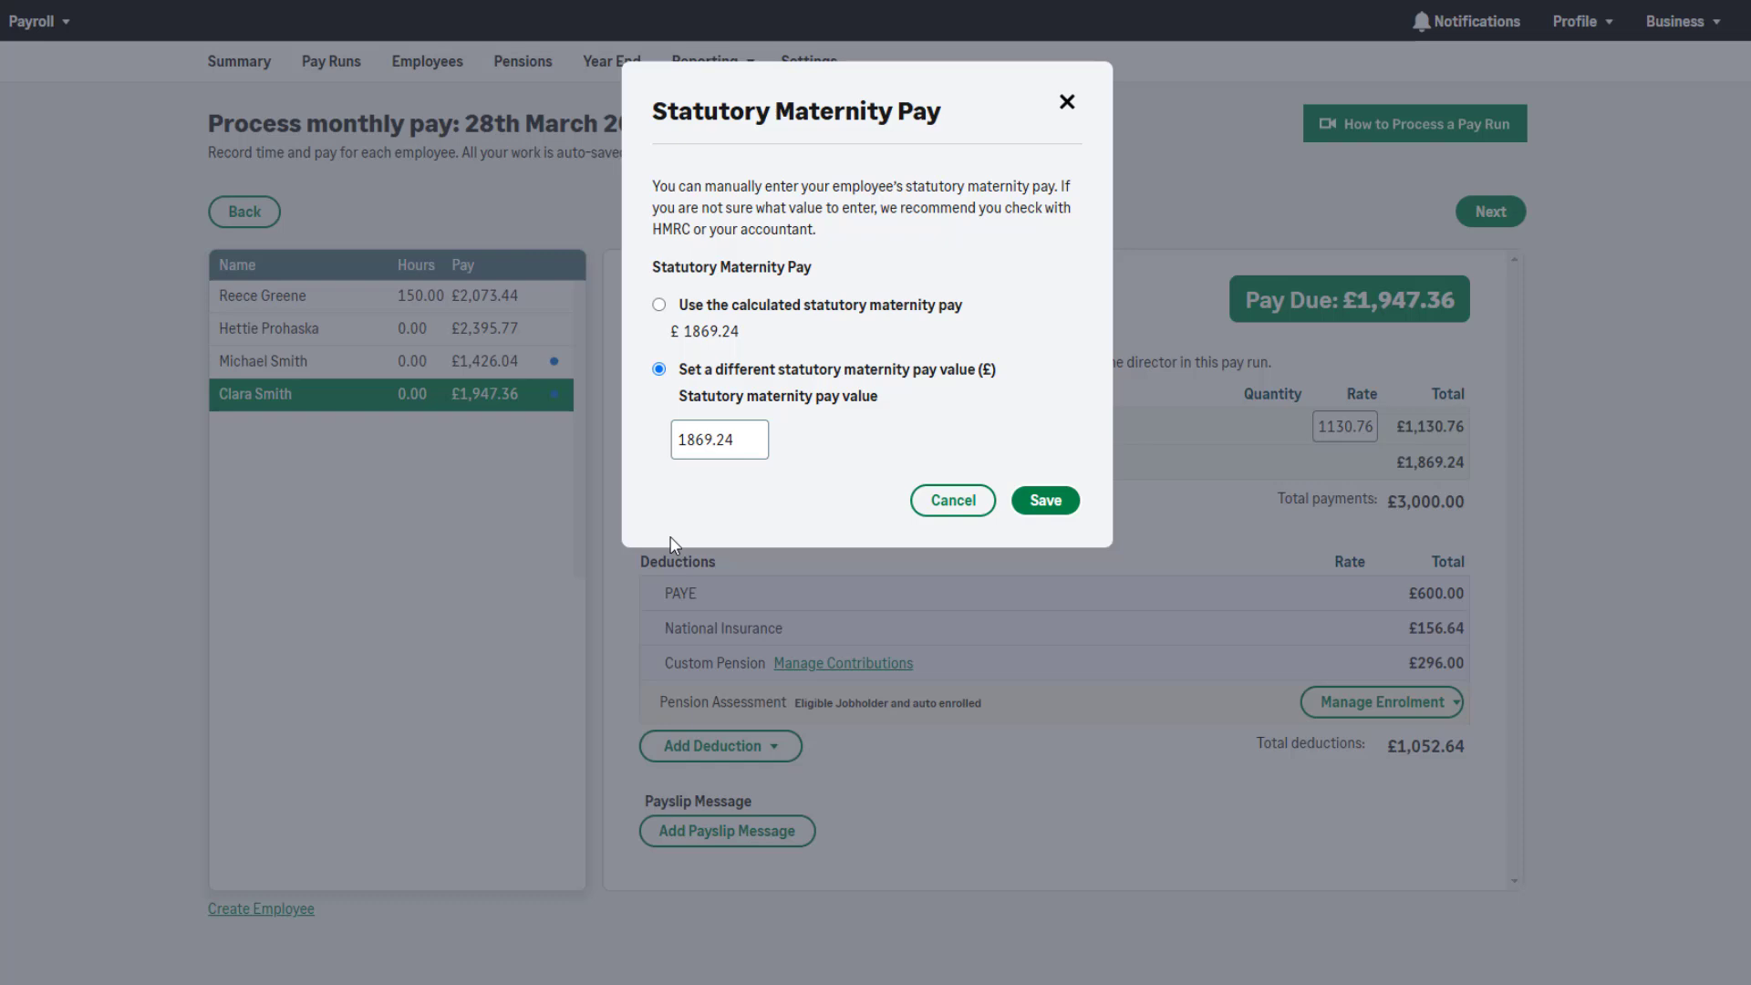
pyautogui.click(967, 517)
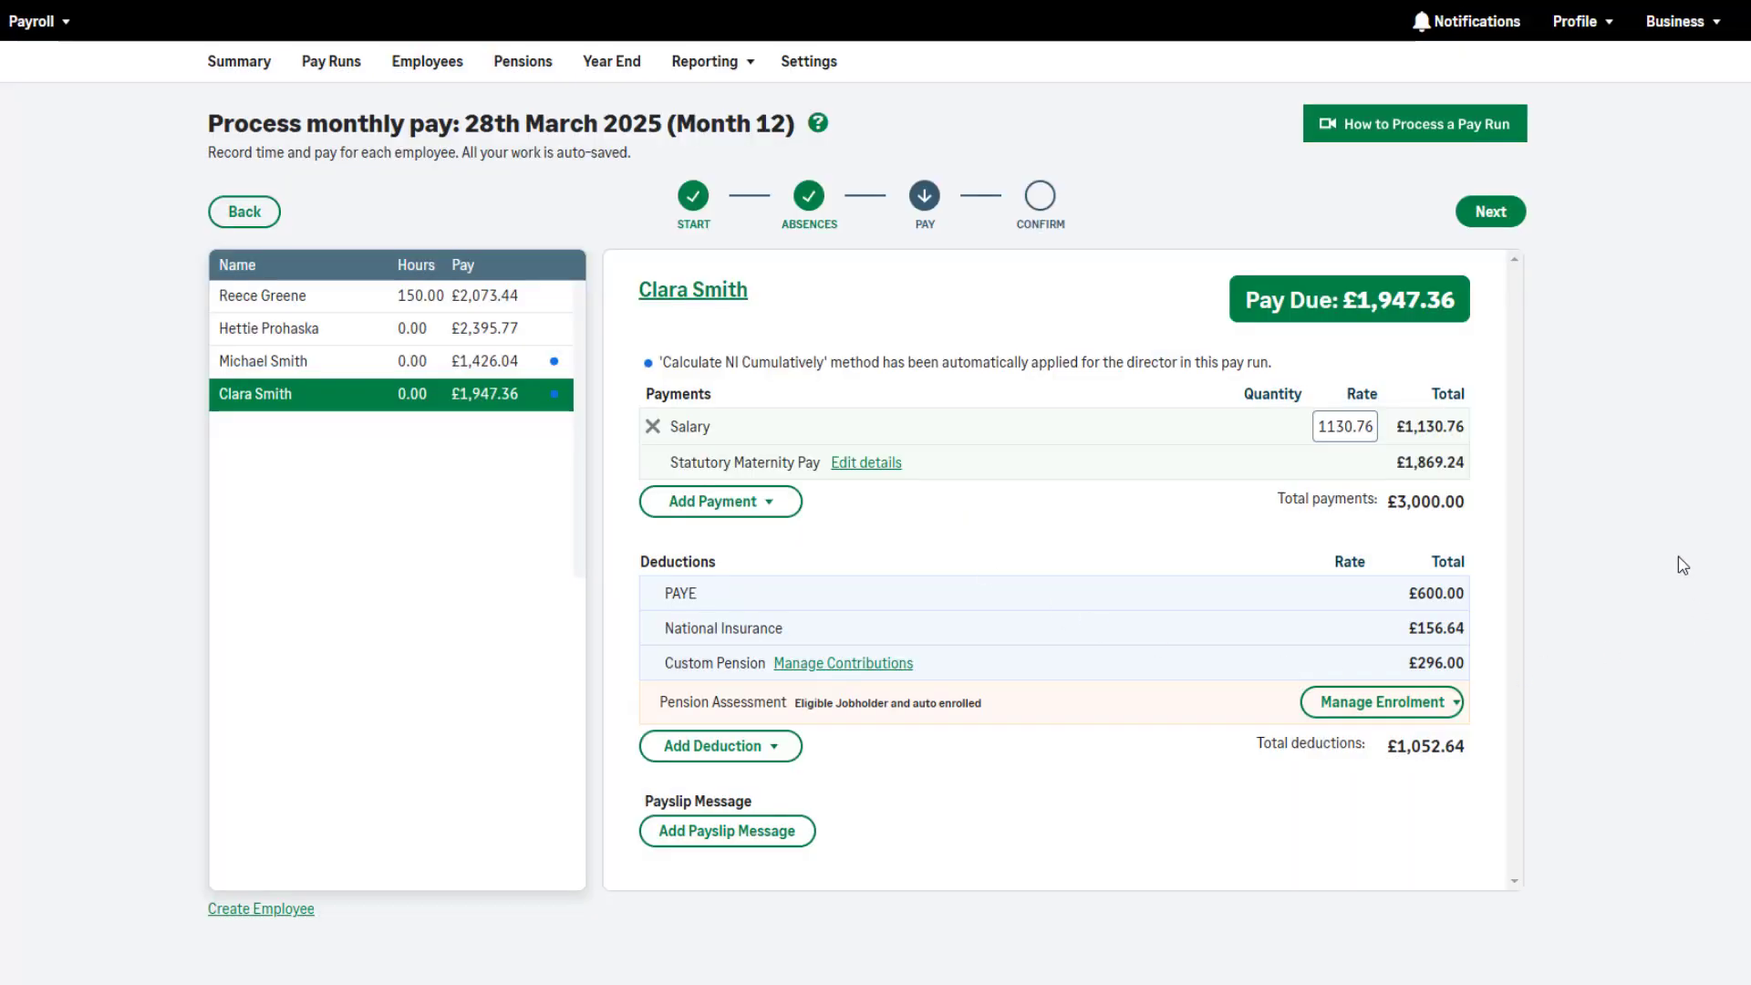
# Advance to the Confirm step and open the maternity-leave employee's draft payslip
pyautogui.click(1492, 223)
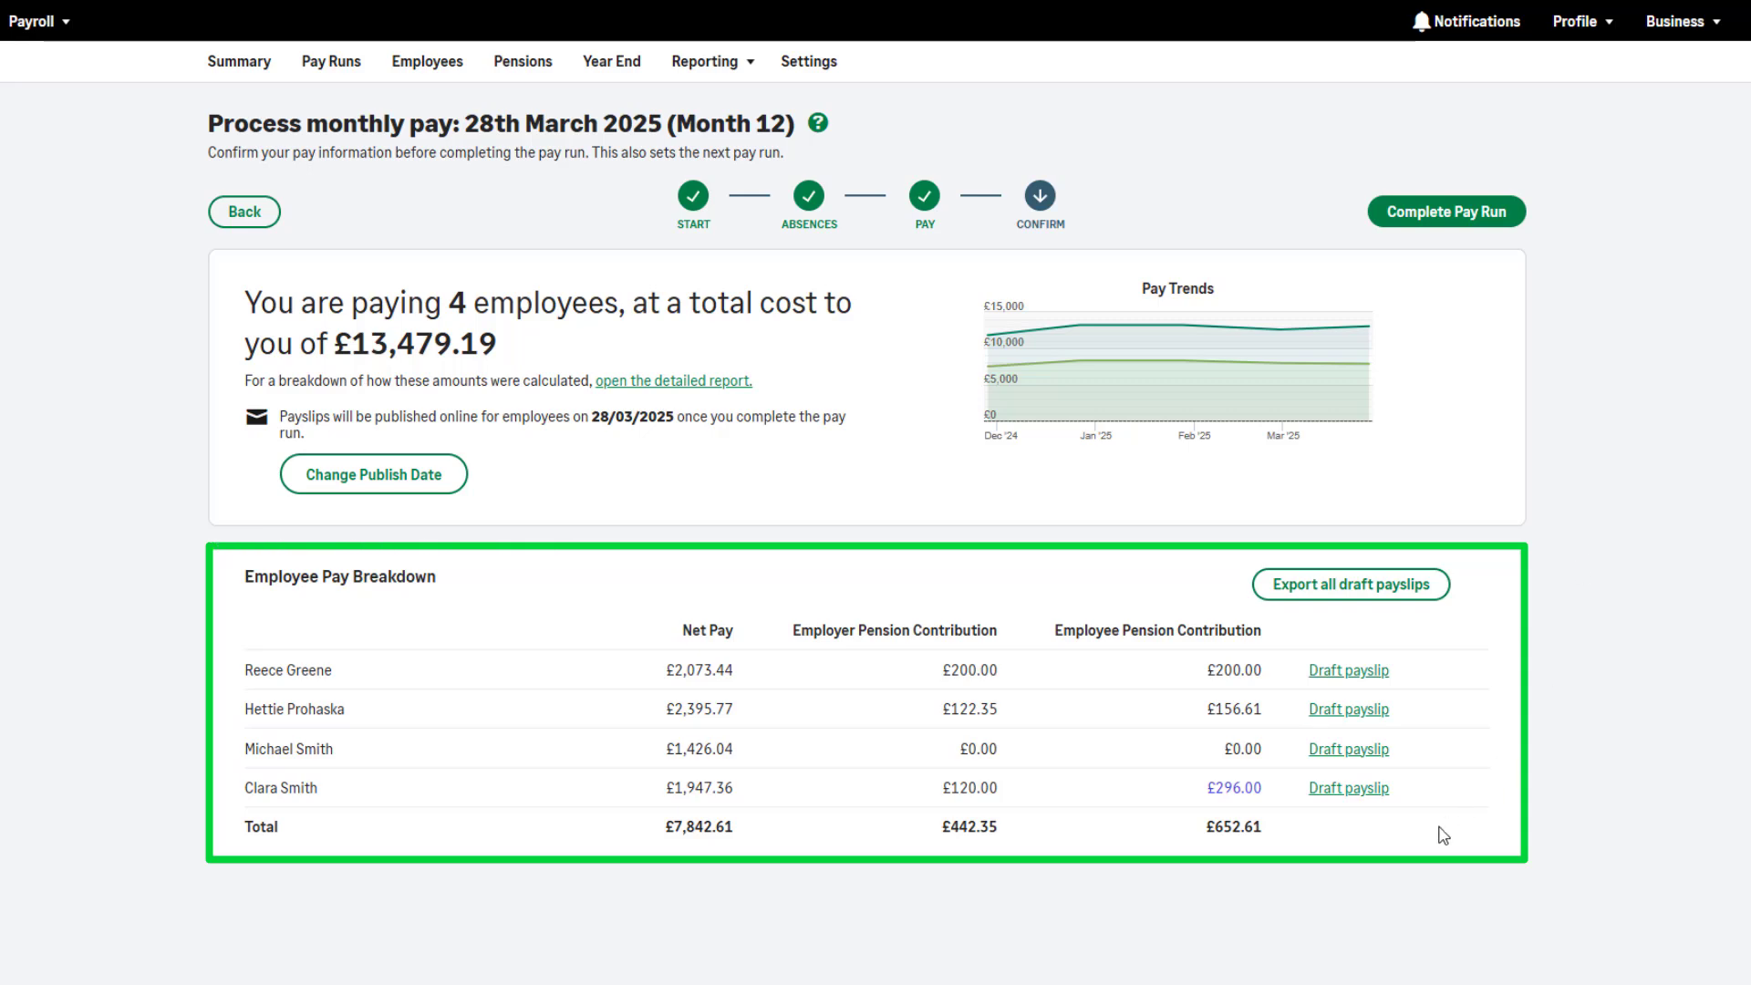
pyautogui.click(1355, 790)
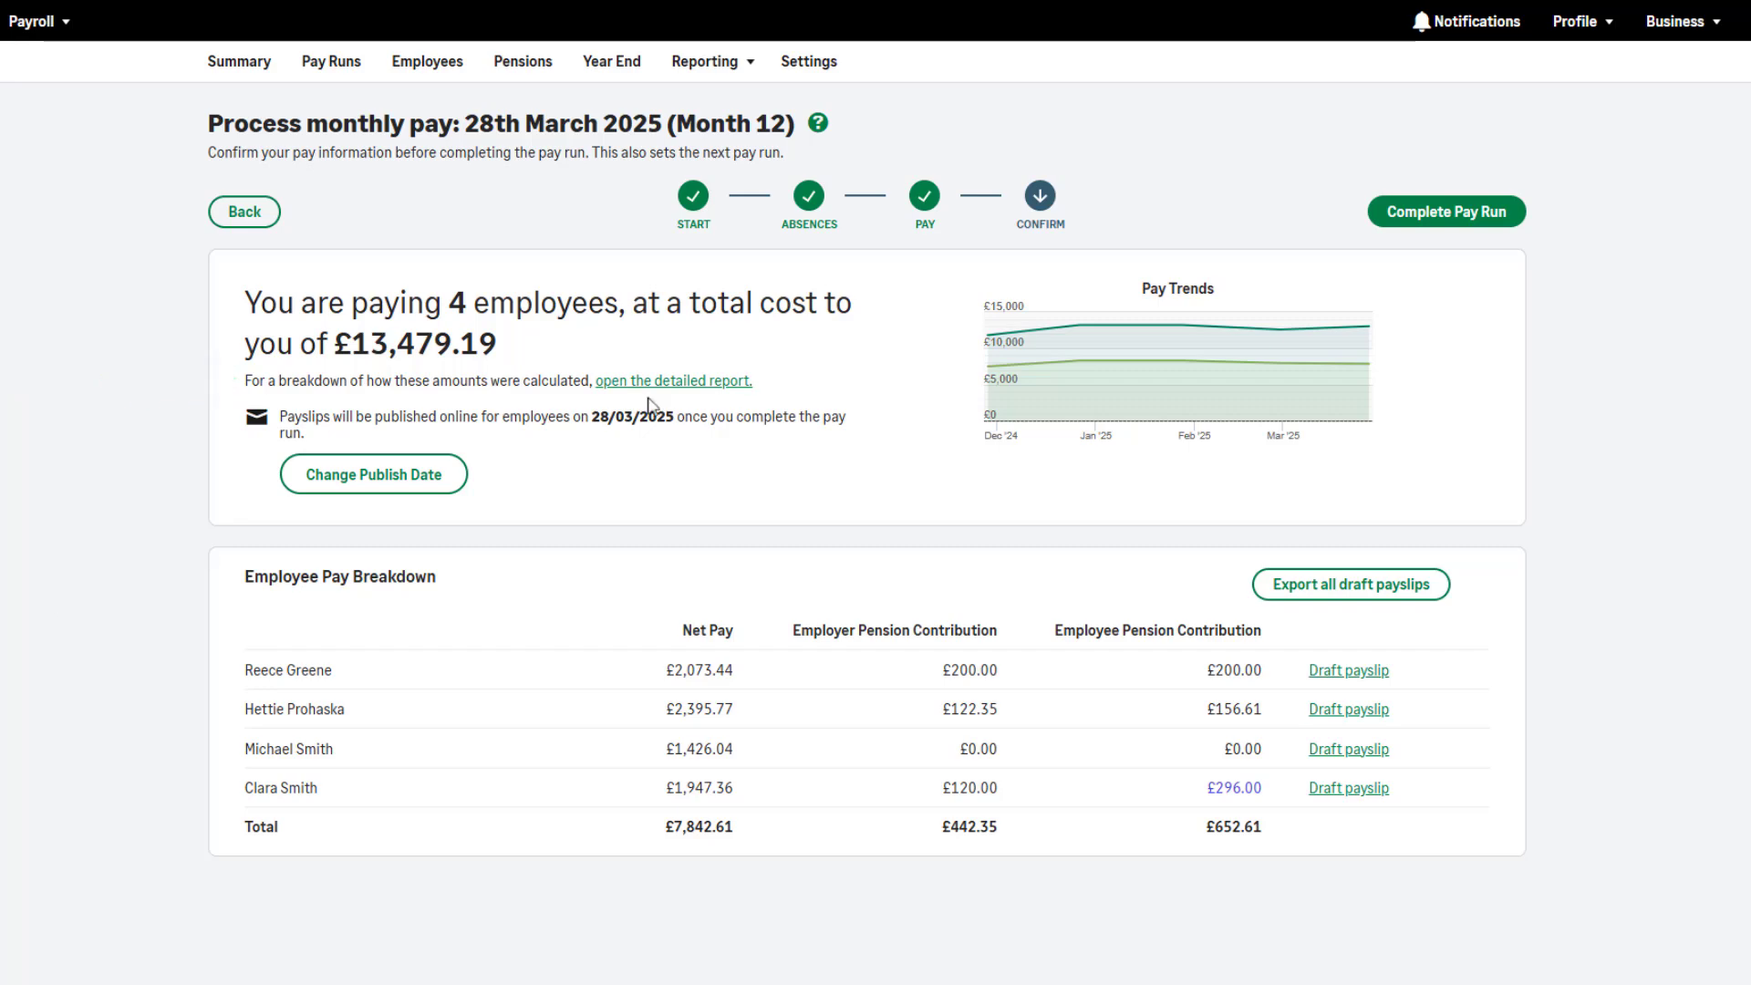
pyautogui.click(691, 381)
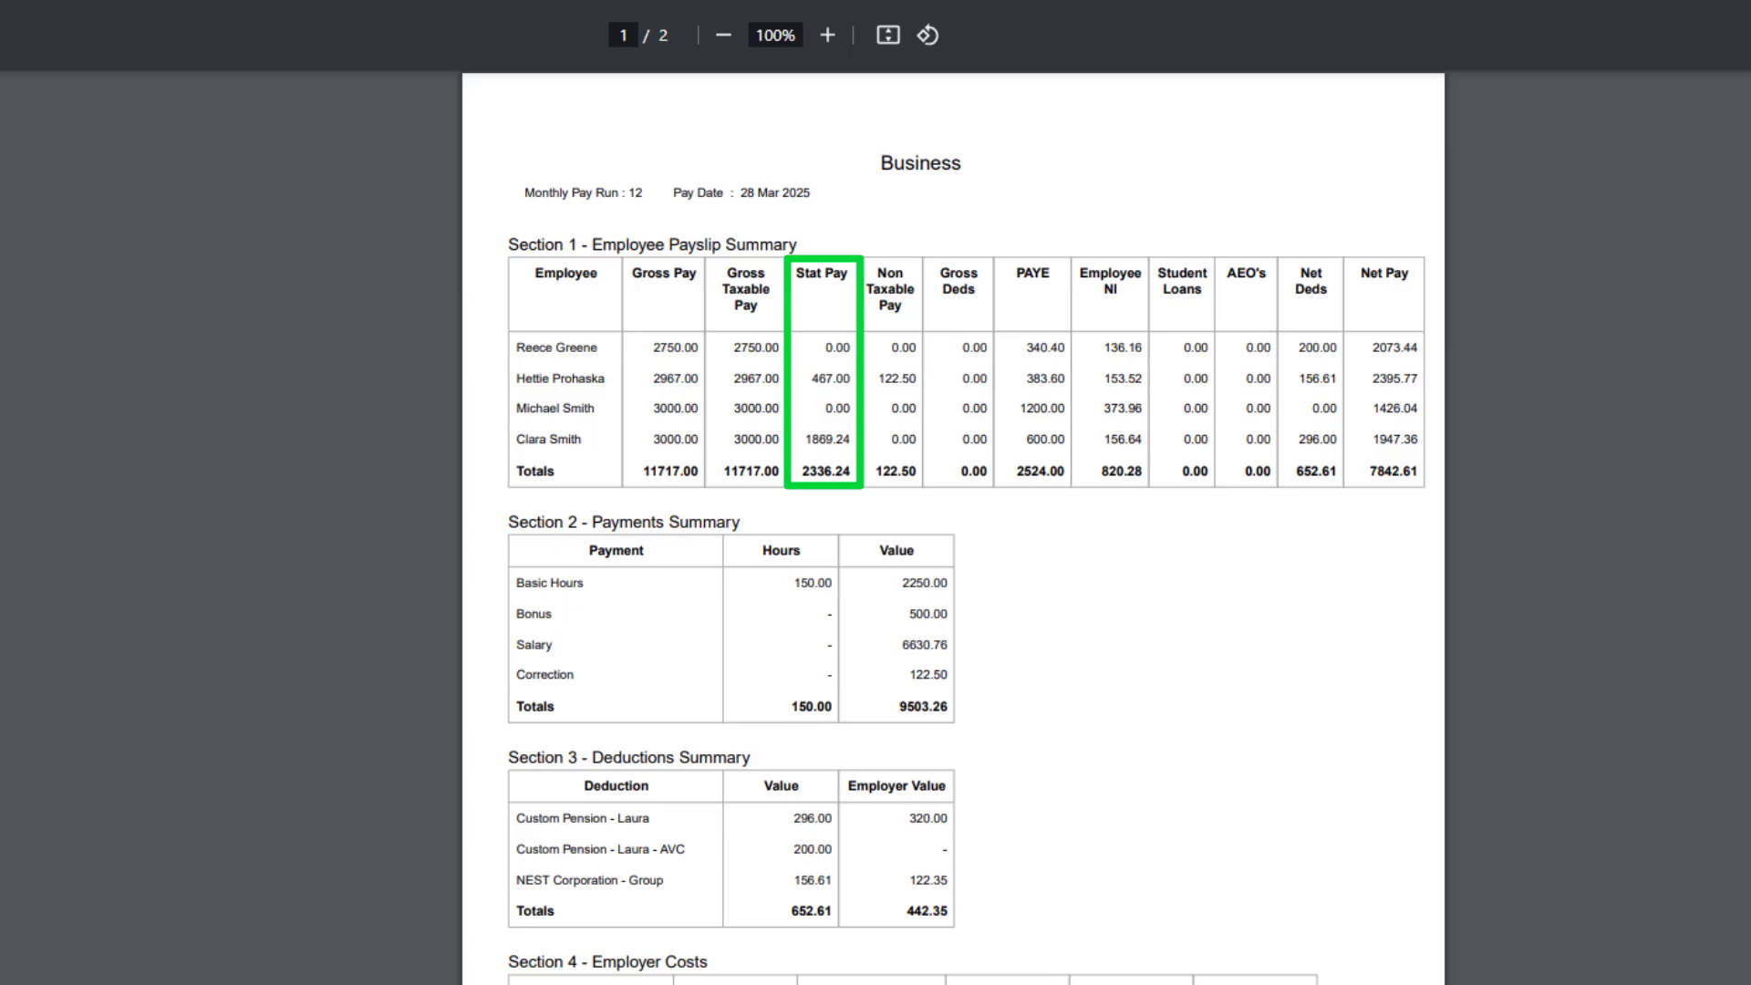
pyautogui.scroll(-10, 953, 529)
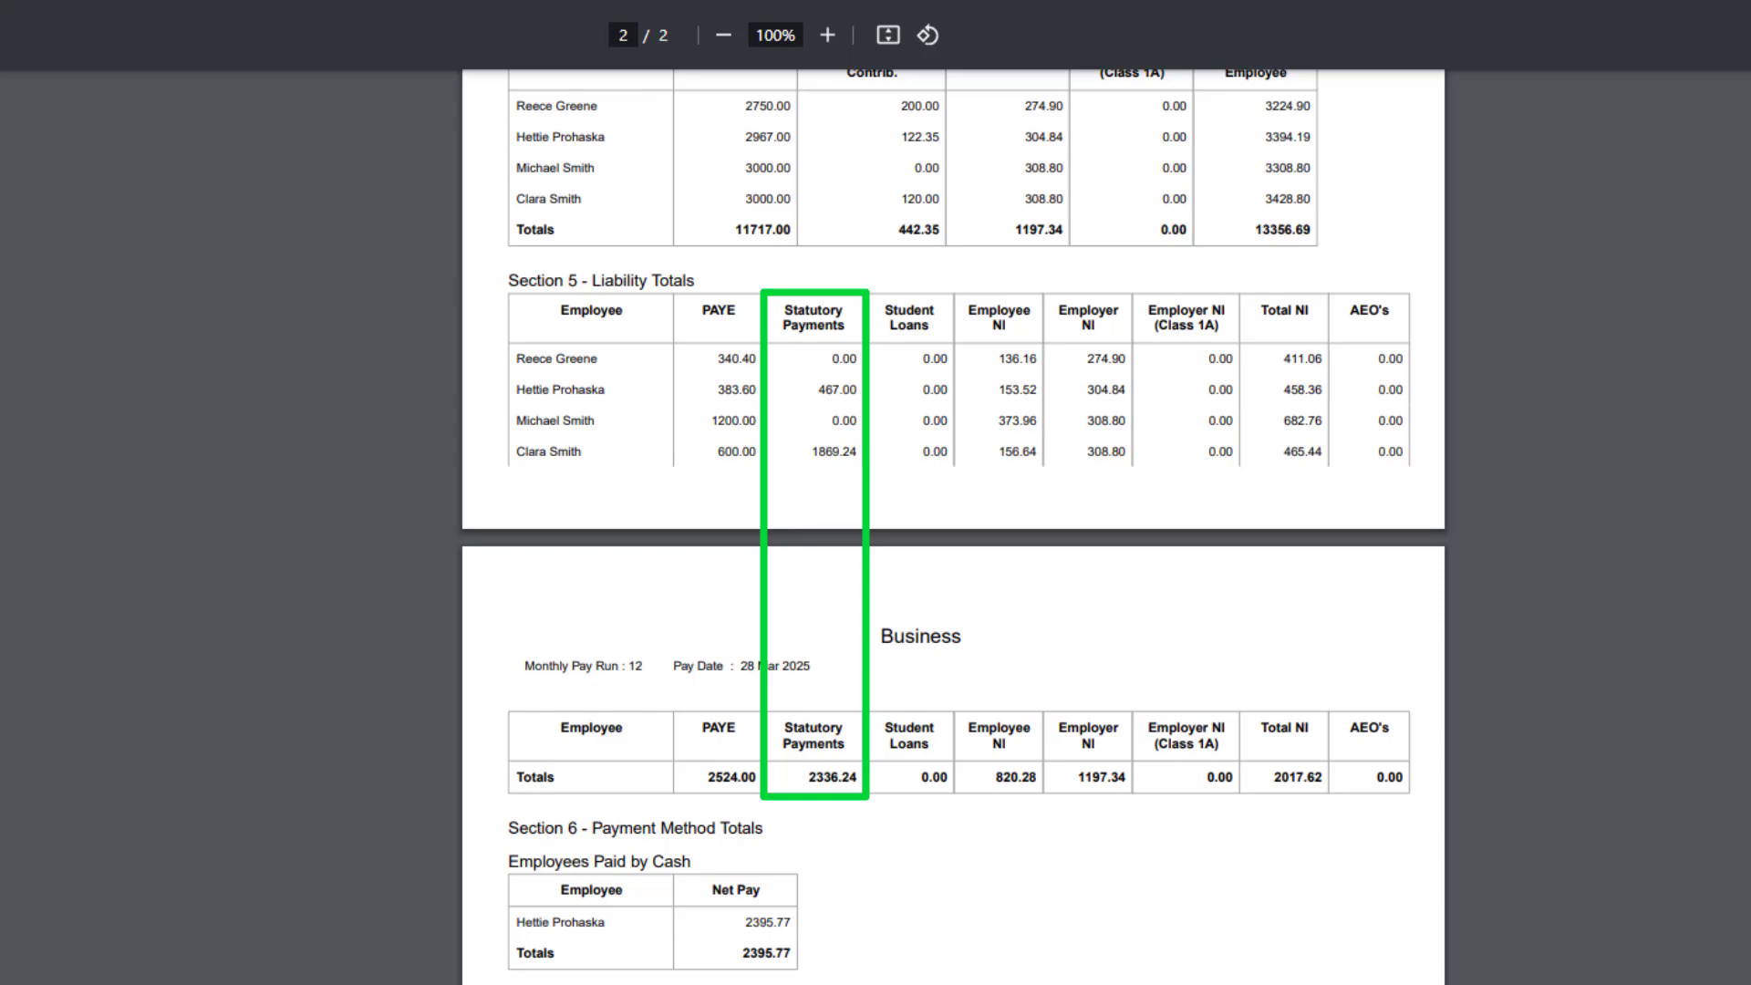
pyautogui.scroll(-10, 953, 529)
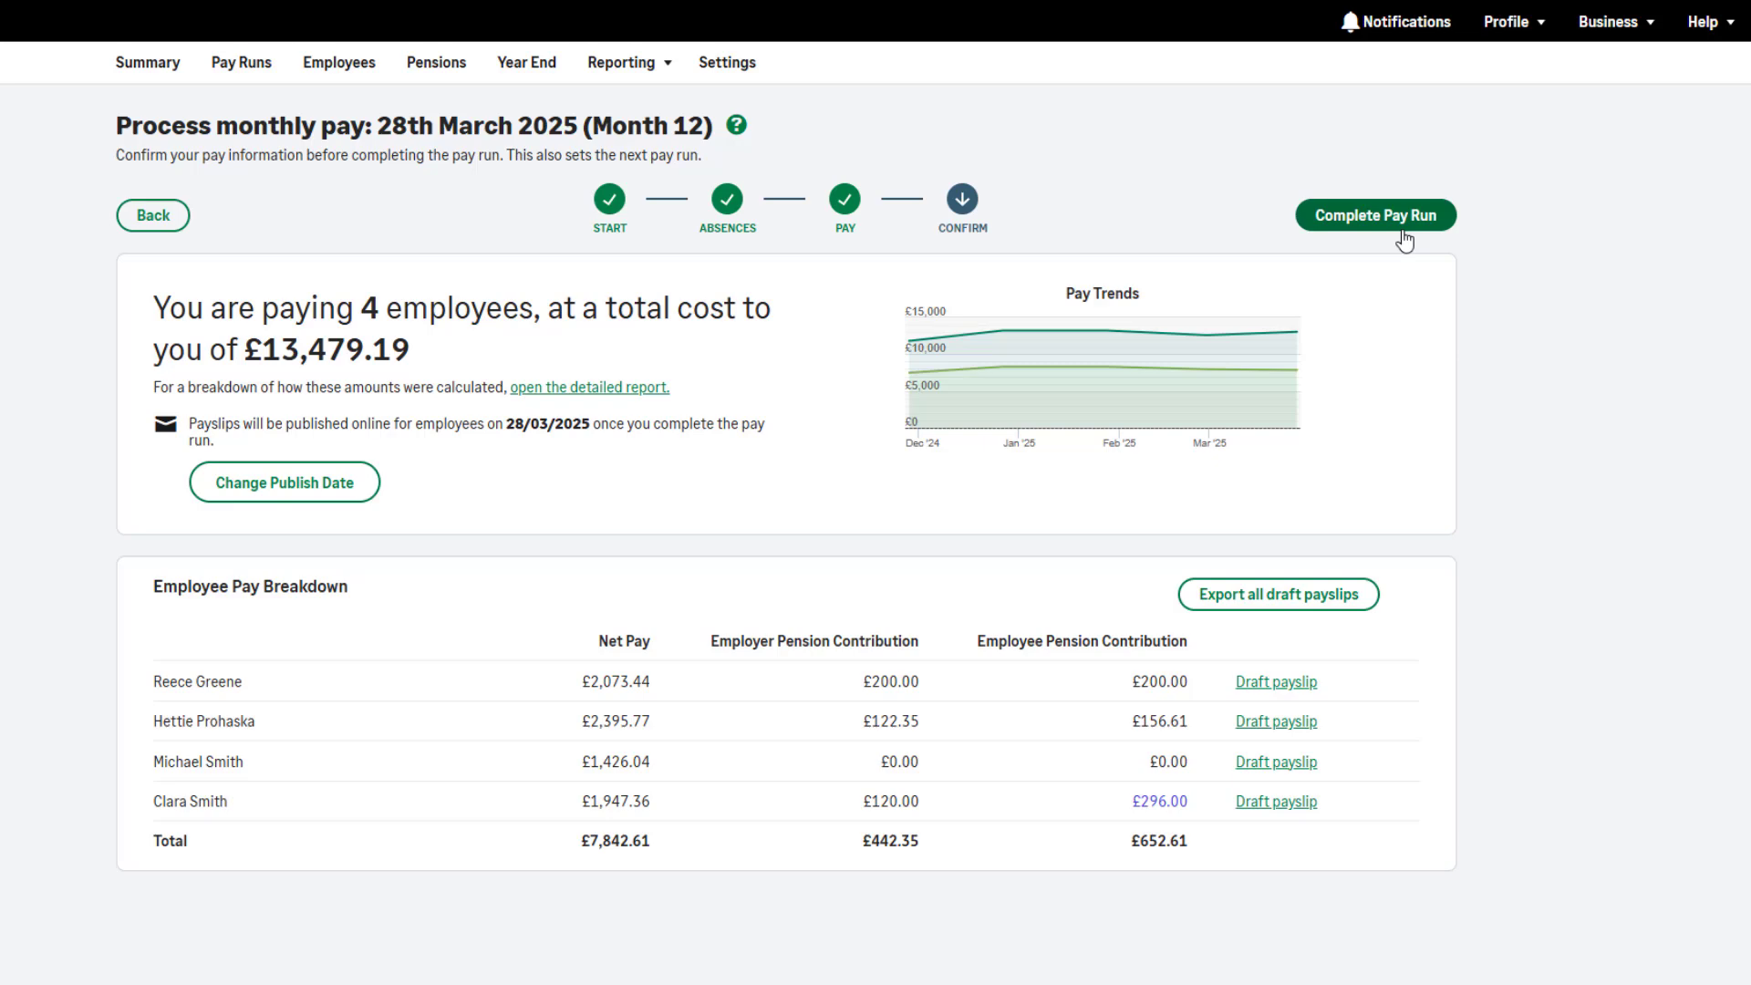
# Complete the pay run and submit the FPS from the Confirm Pay Values dialog
pyautogui.click(1404, 239)
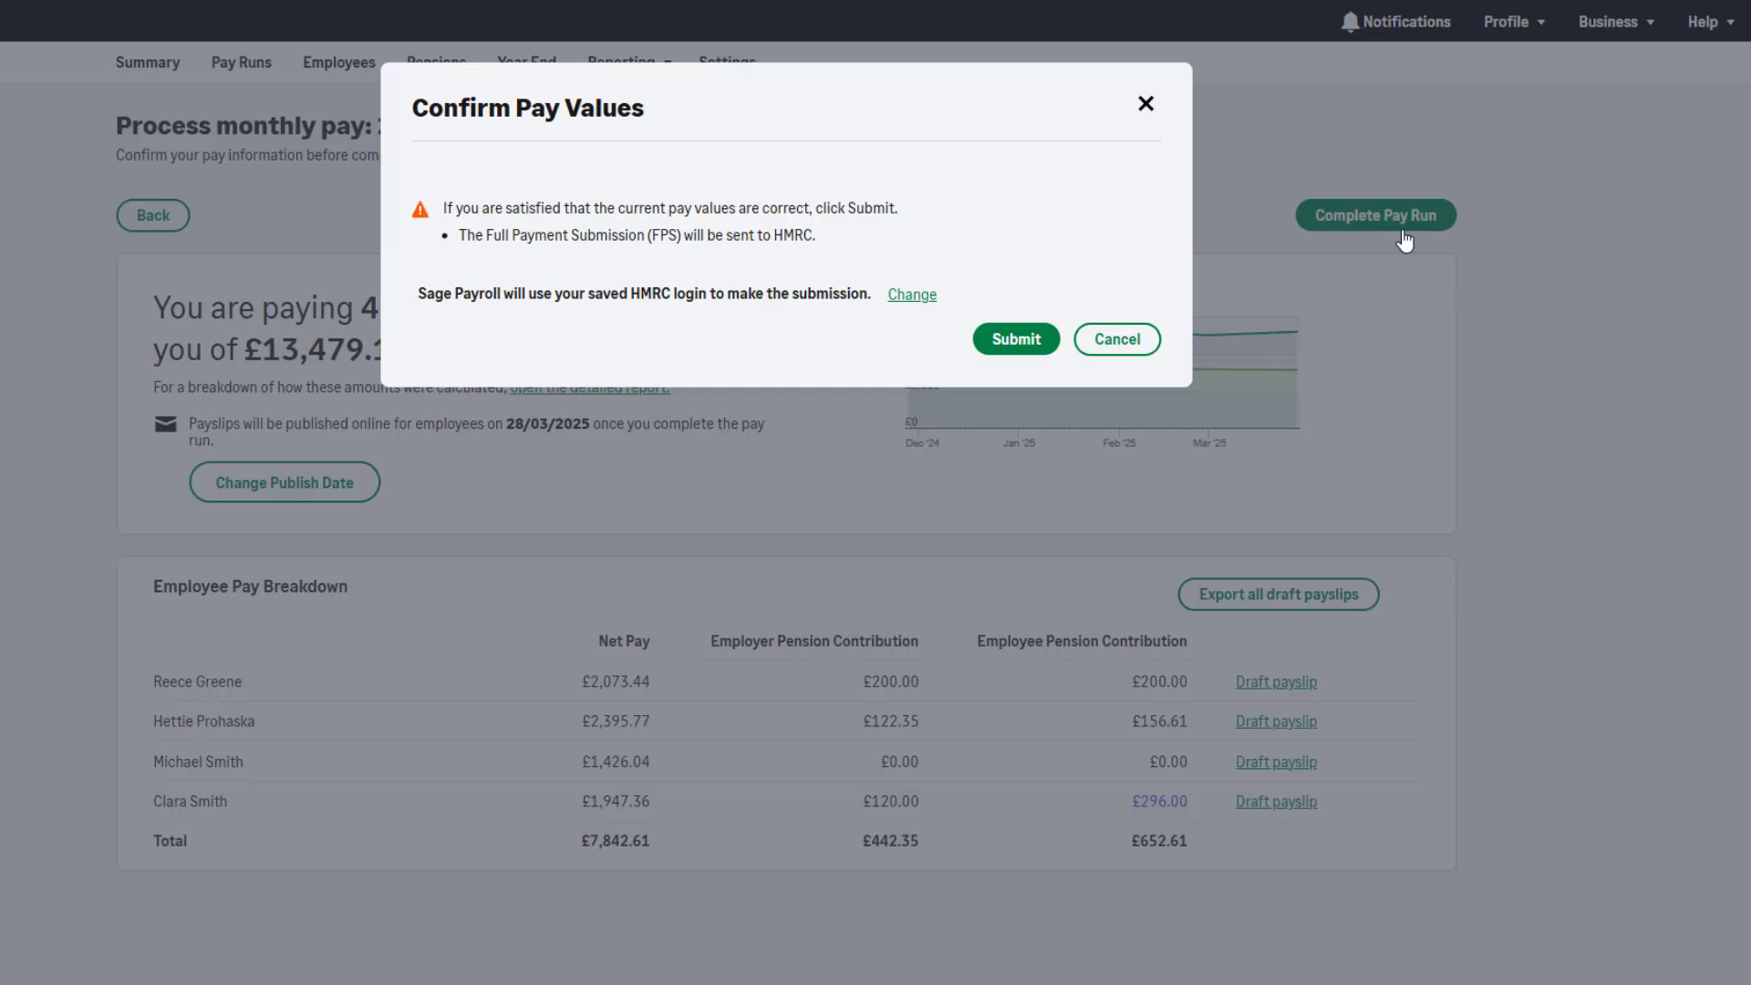
pyautogui.click(1040, 346)
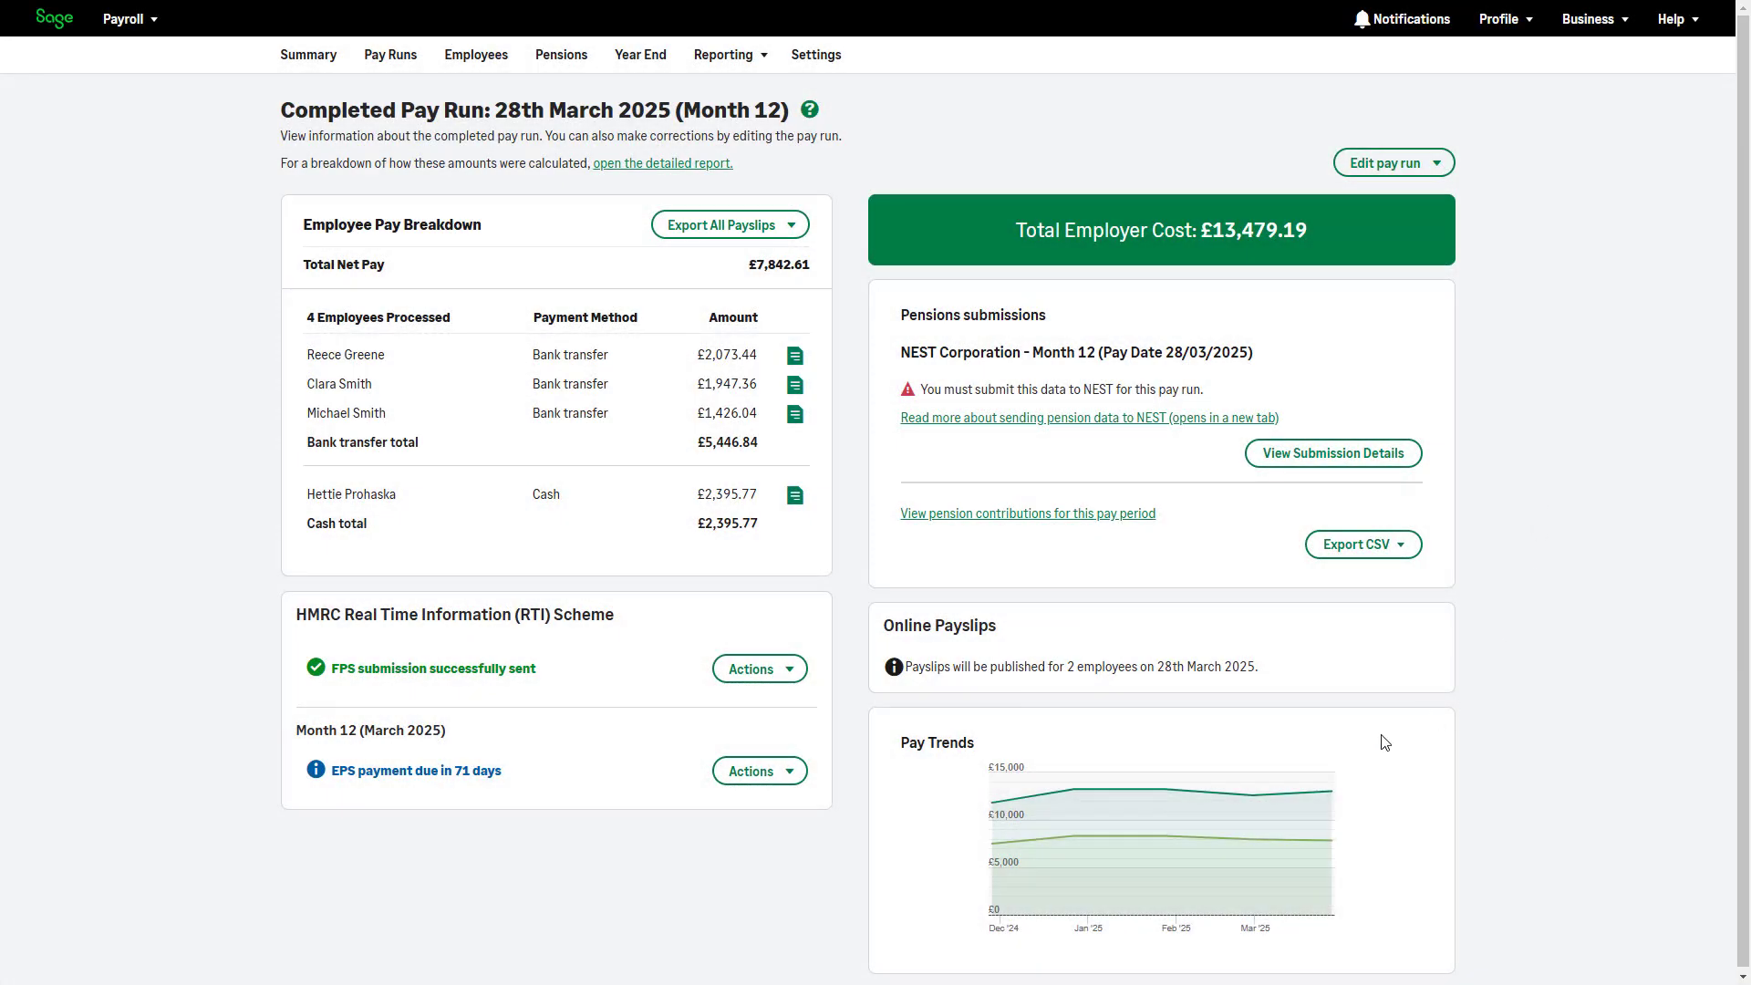
# Review the P32 showing 1869.24 SMP recovered and 56.08 NIC compensation
pyautogui.click(797, 782)
pyautogui.click(819, 835)
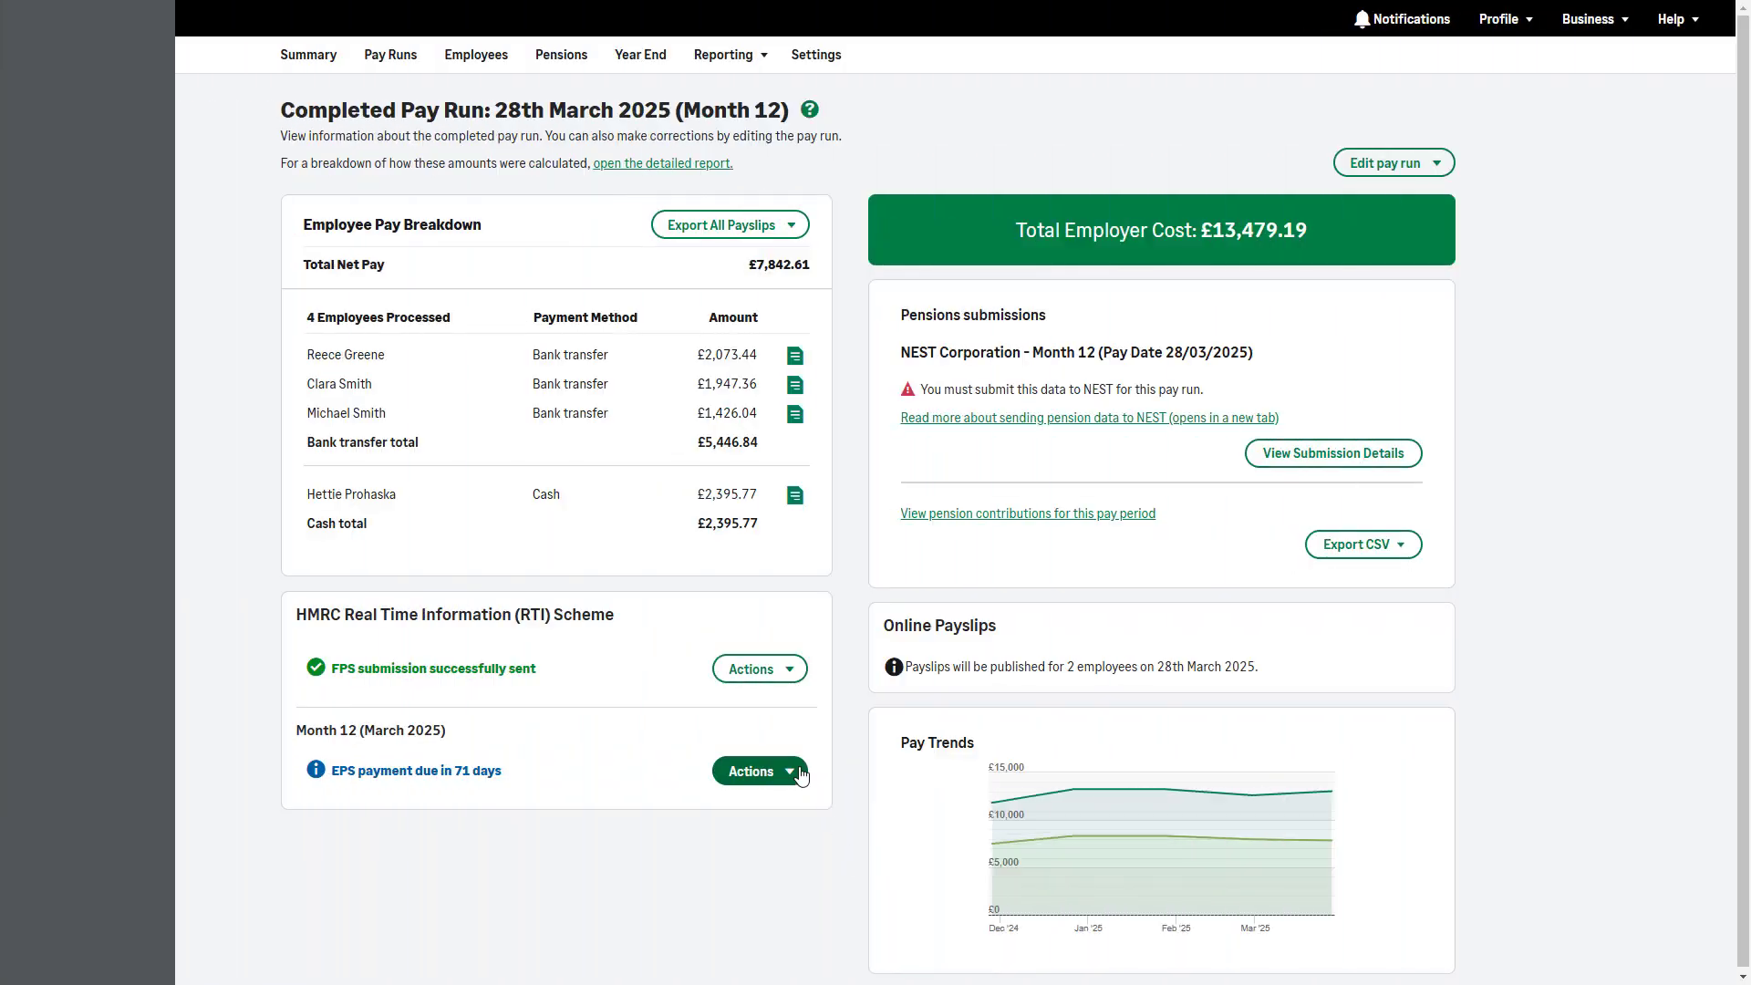
pyautogui.click(800, 773)
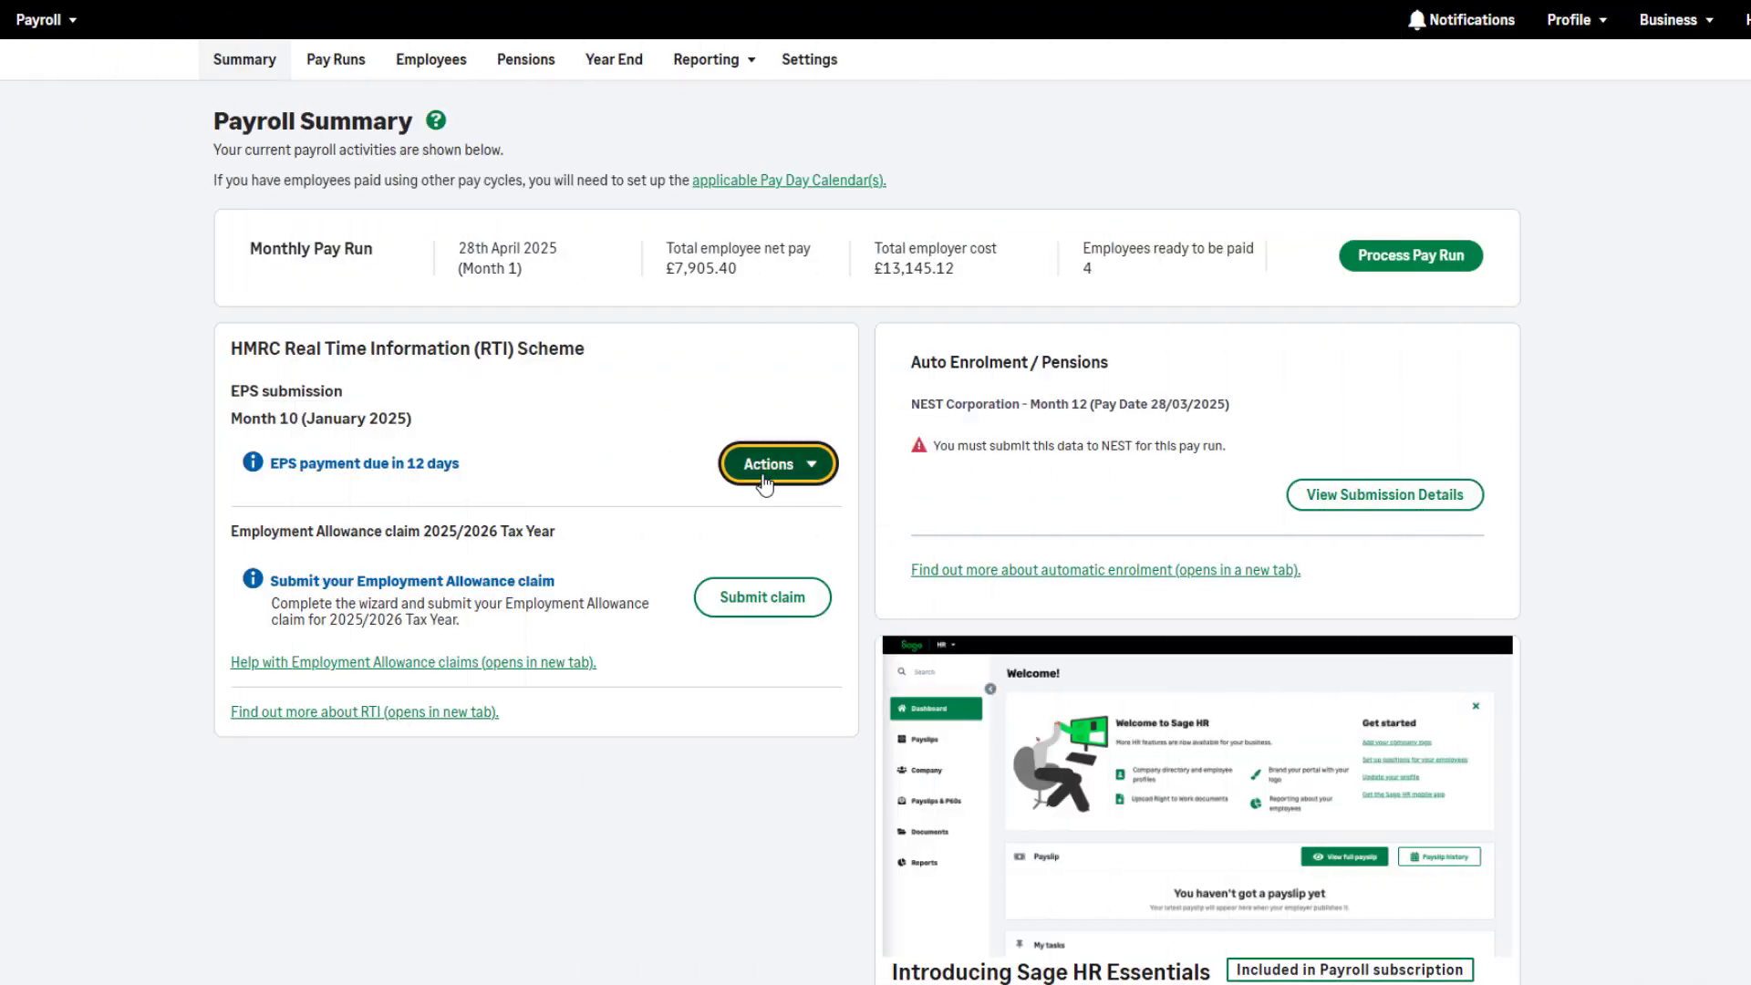
# Record the 2694.41 HMRC payment dated 16/04/2025 and proceed to Submit EPS
pyautogui.click(775, 467)
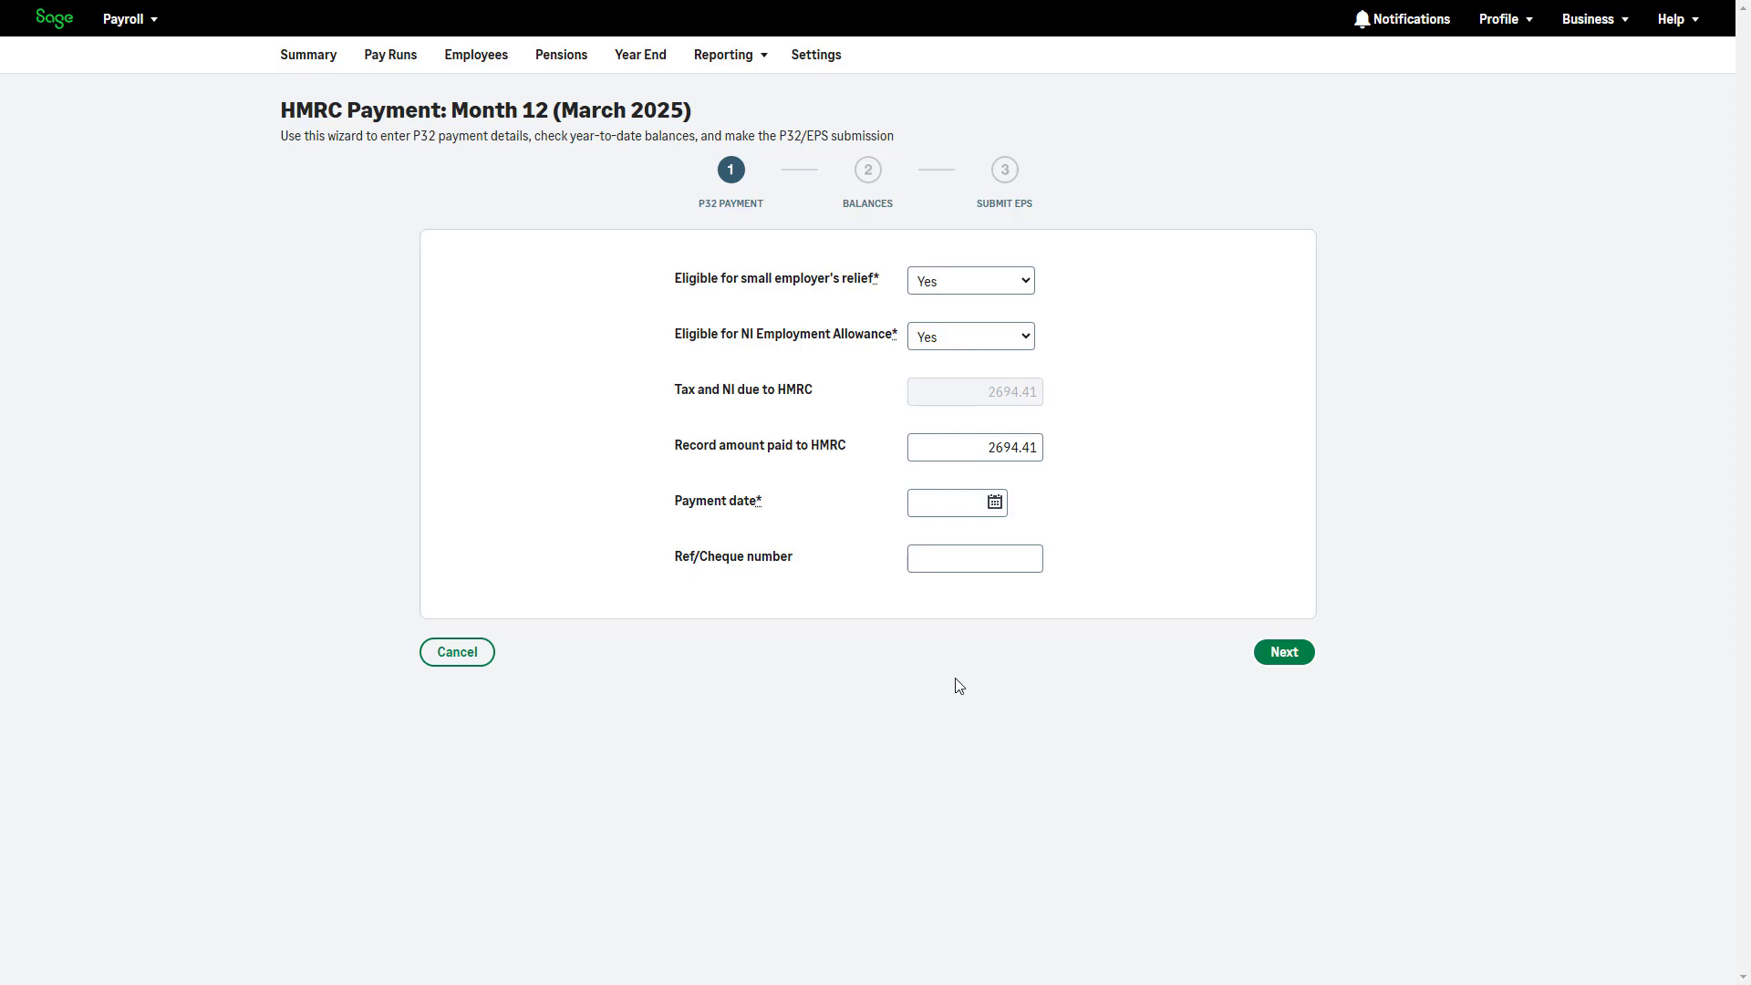
pyautogui.click(994, 501)
pyautogui.click(1114, 531)
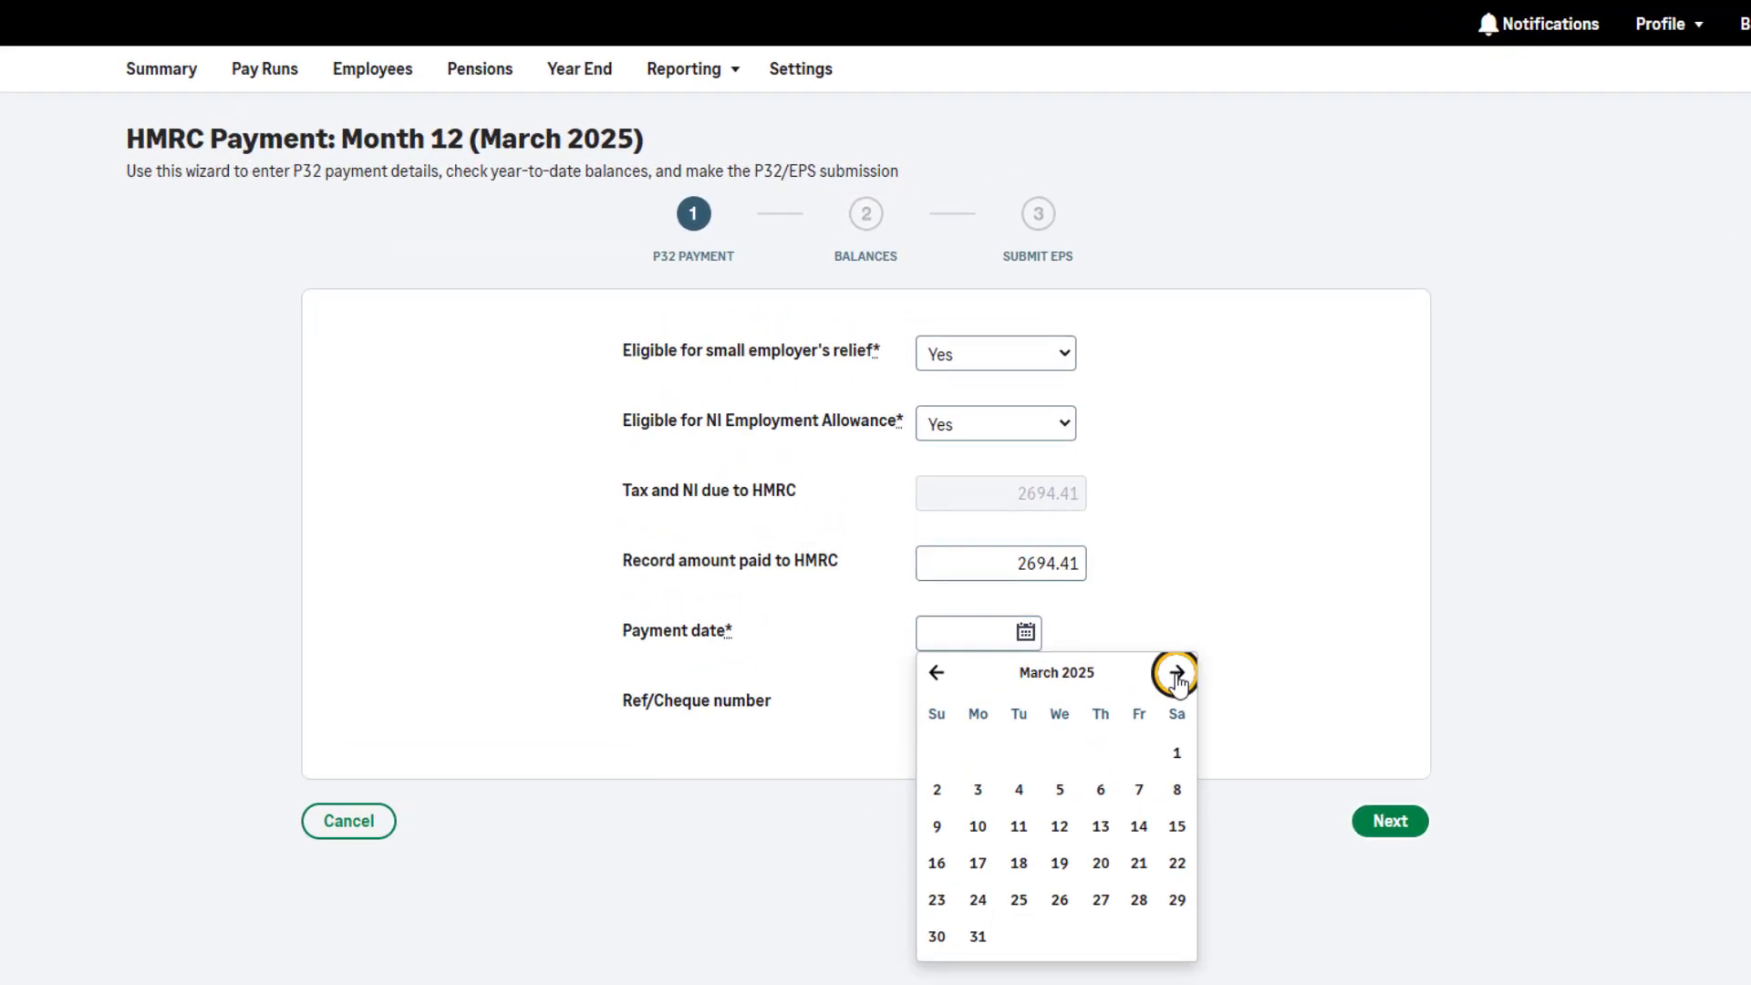
pyautogui.click(1114, 531)
pyautogui.click(1022, 654)
pyautogui.click(1388, 836)
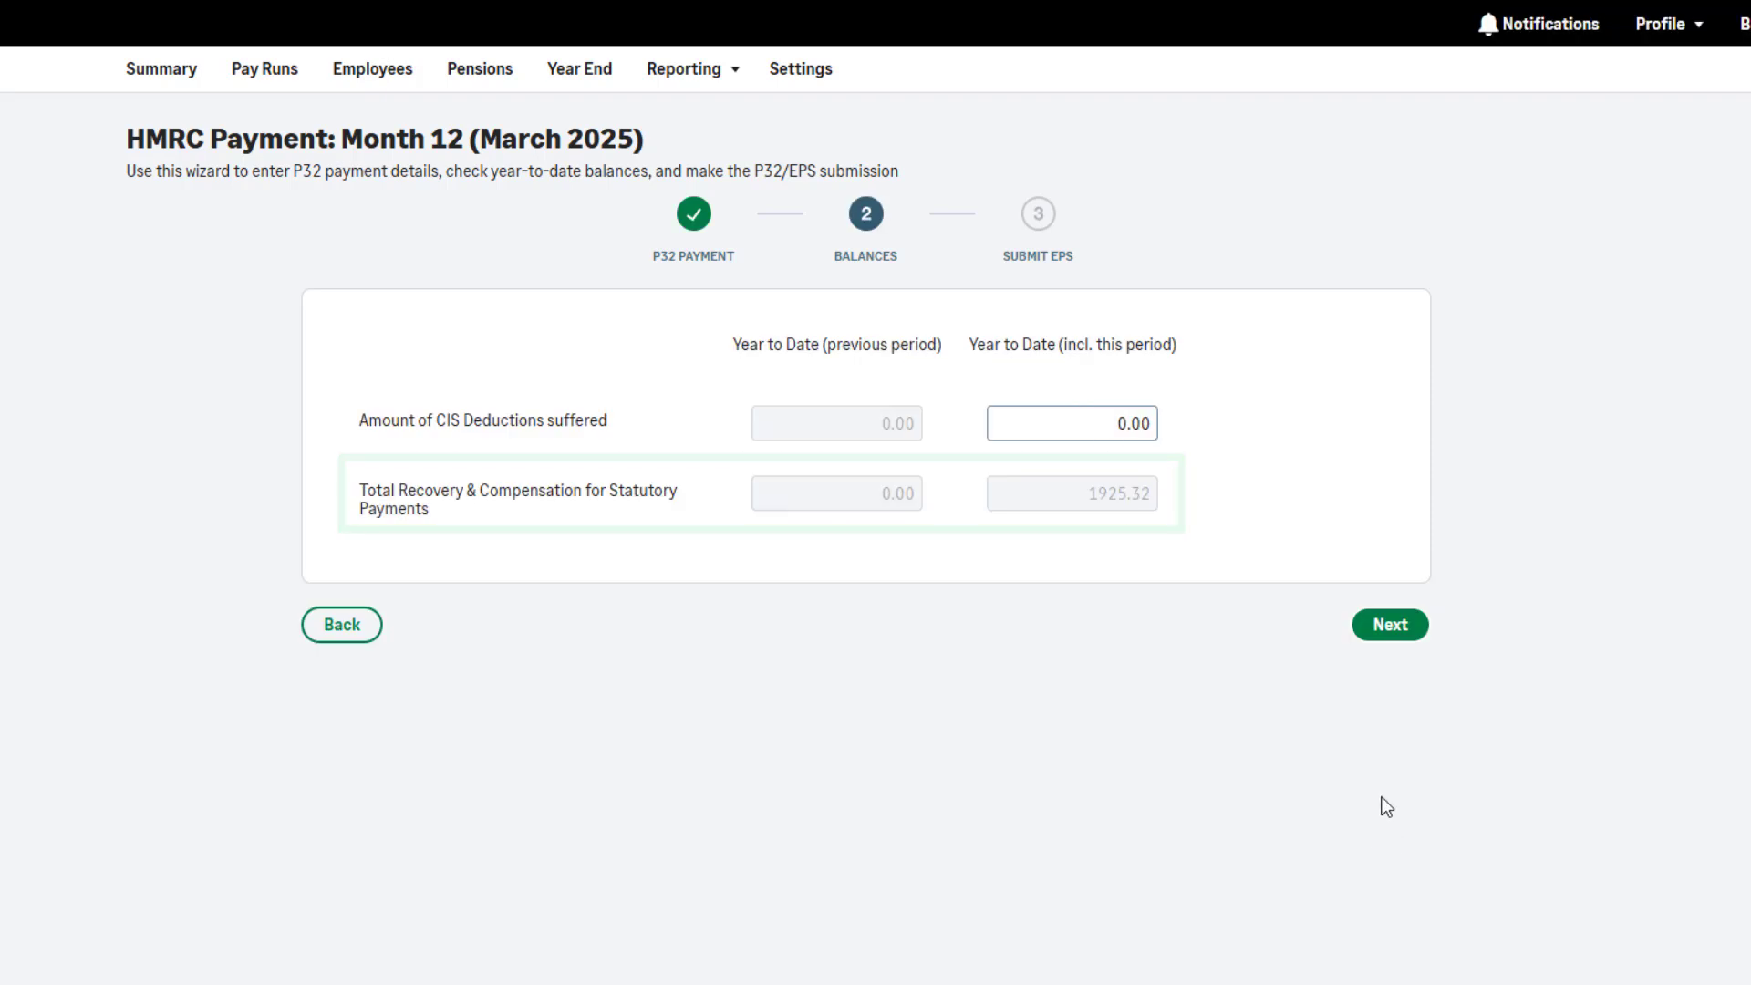
pyautogui.click(1384, 633)
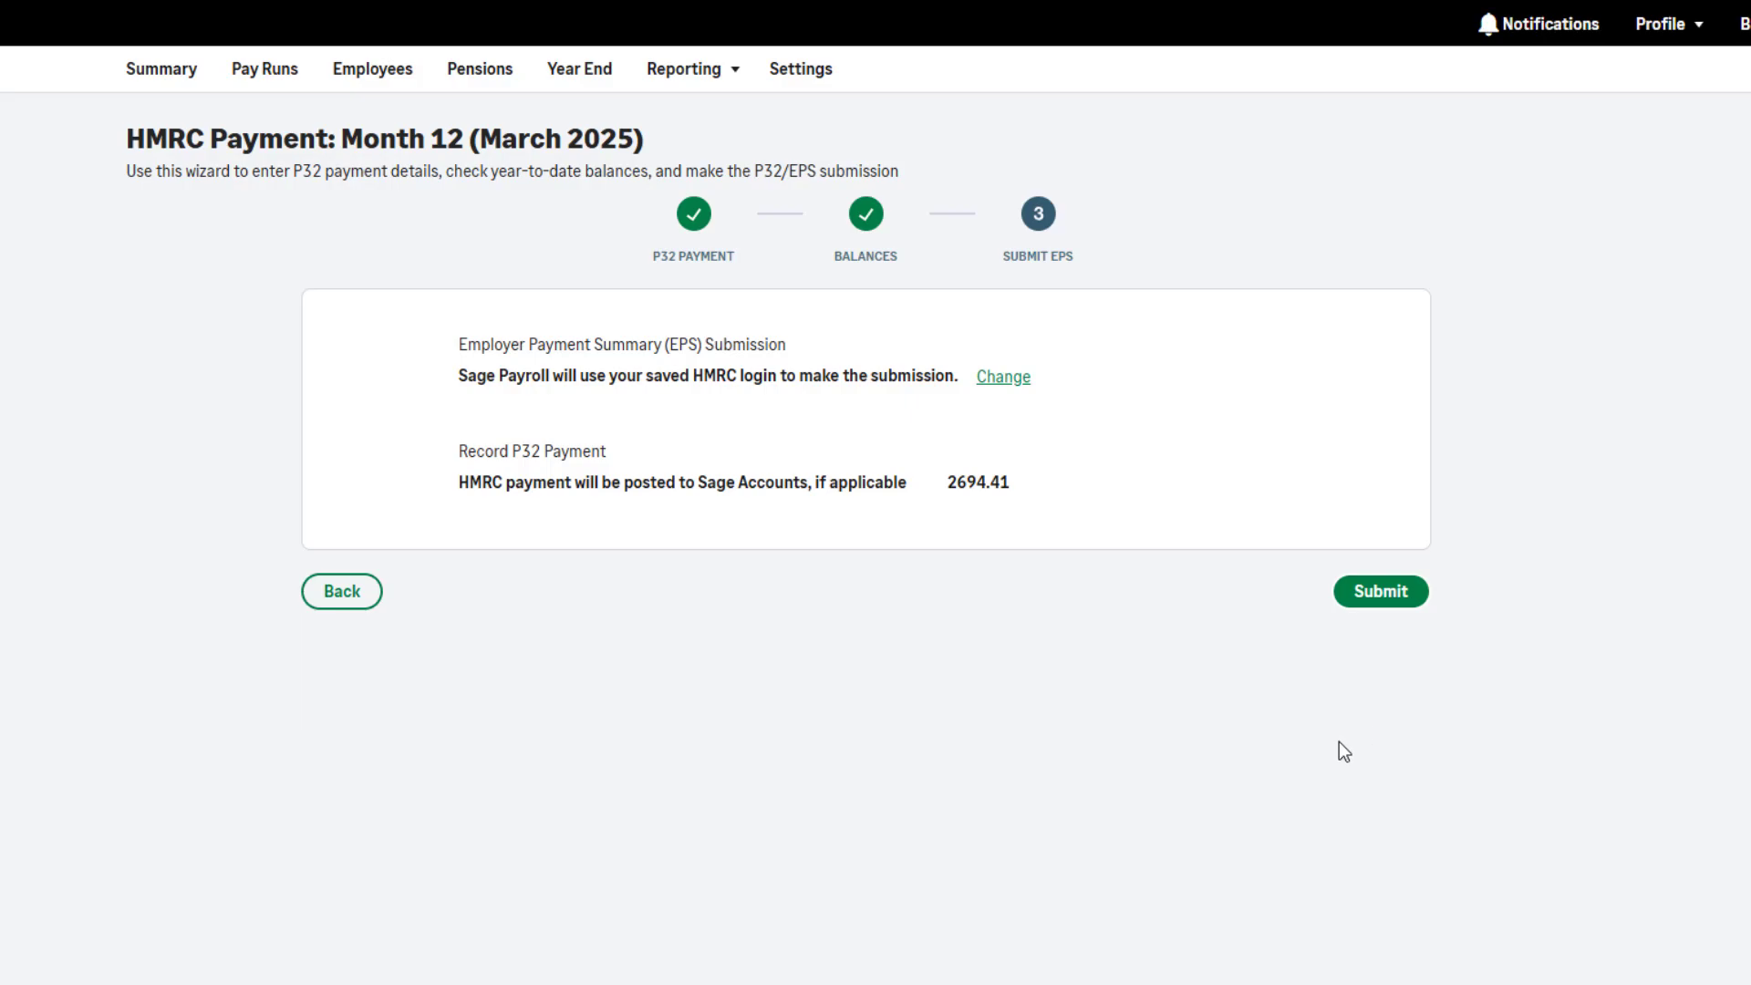